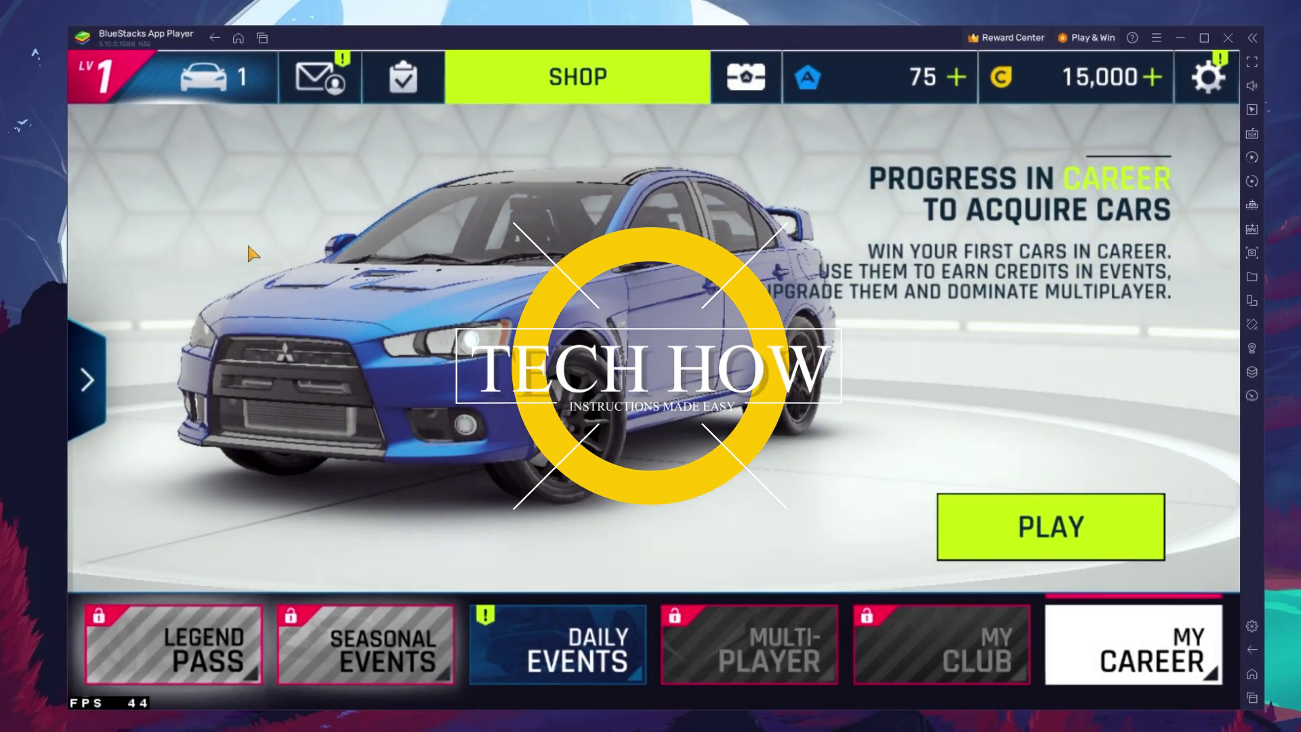
# Look through the Asphalt 9 garage and the profile's What's New news list
pyautogui.click(176, 75)
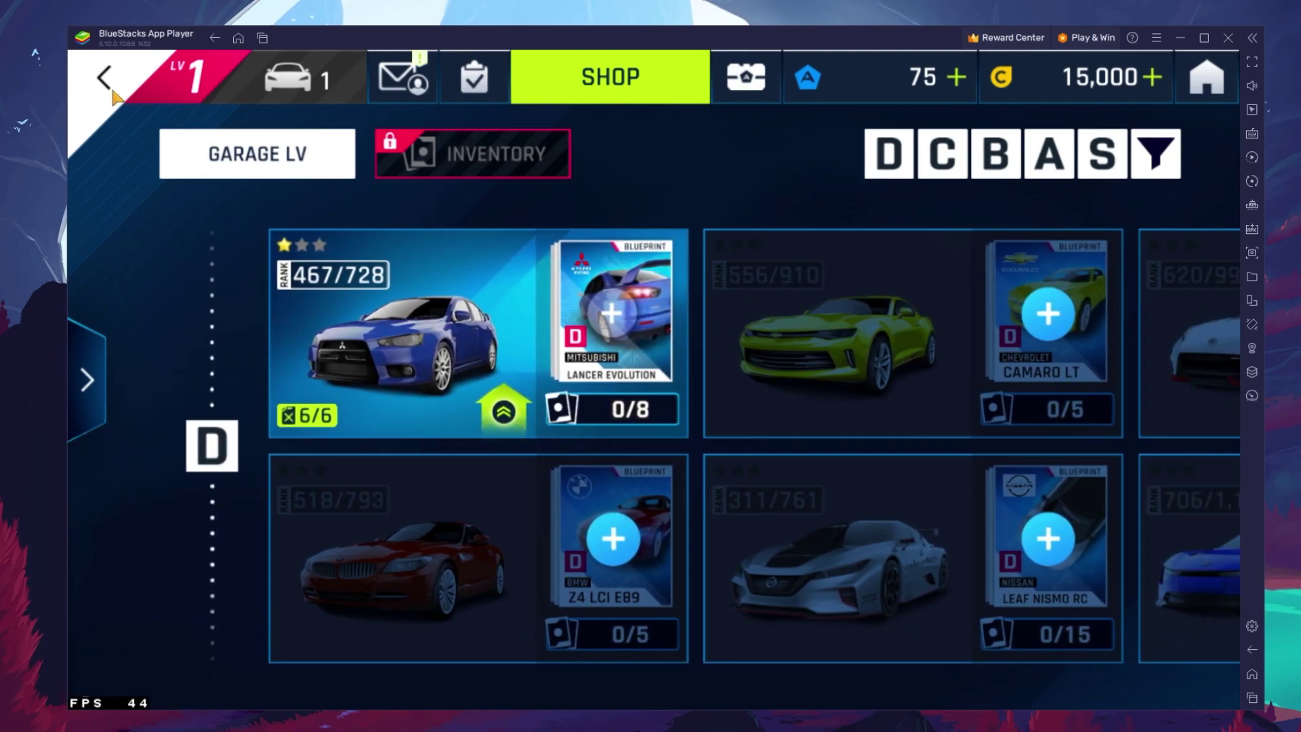
pyautogui.click(109, 83)
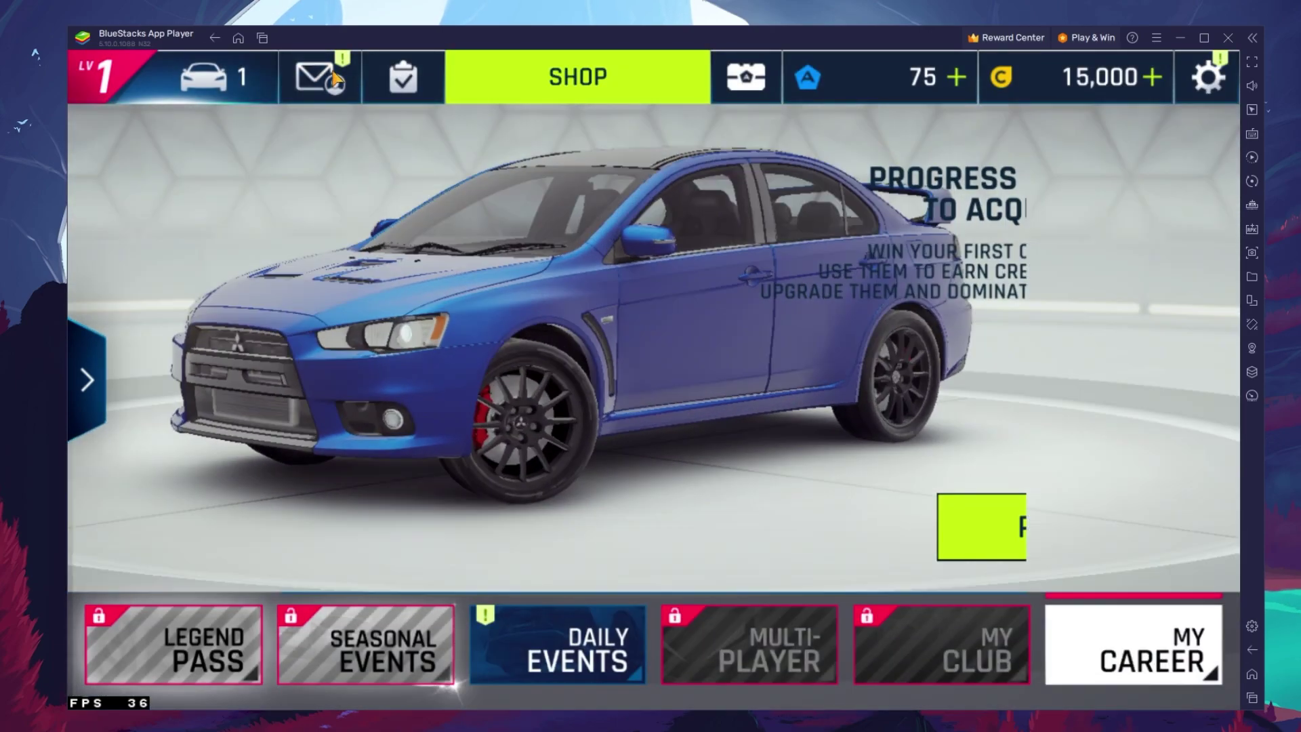
pyautogui.click(334, 79)
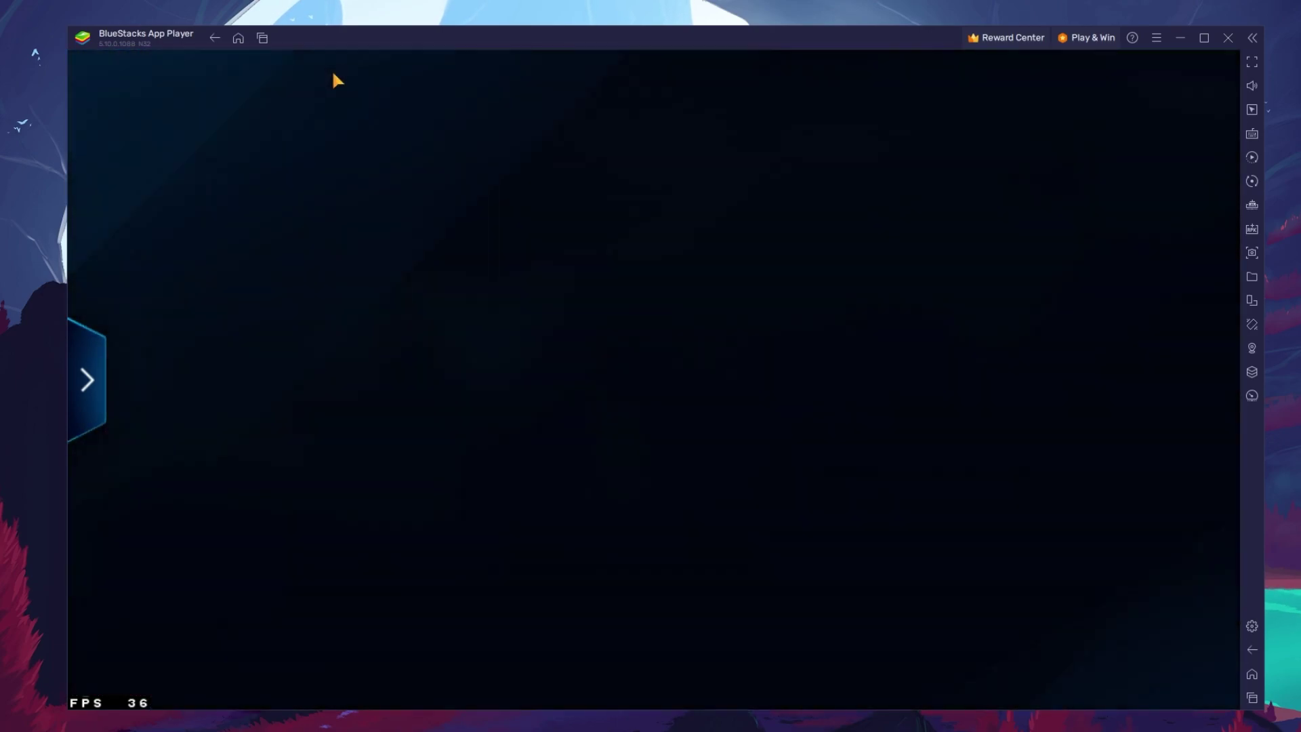
pyautogui.scroll(-2, 751, 448)
pyautogui.scroll(2, 734, 453)
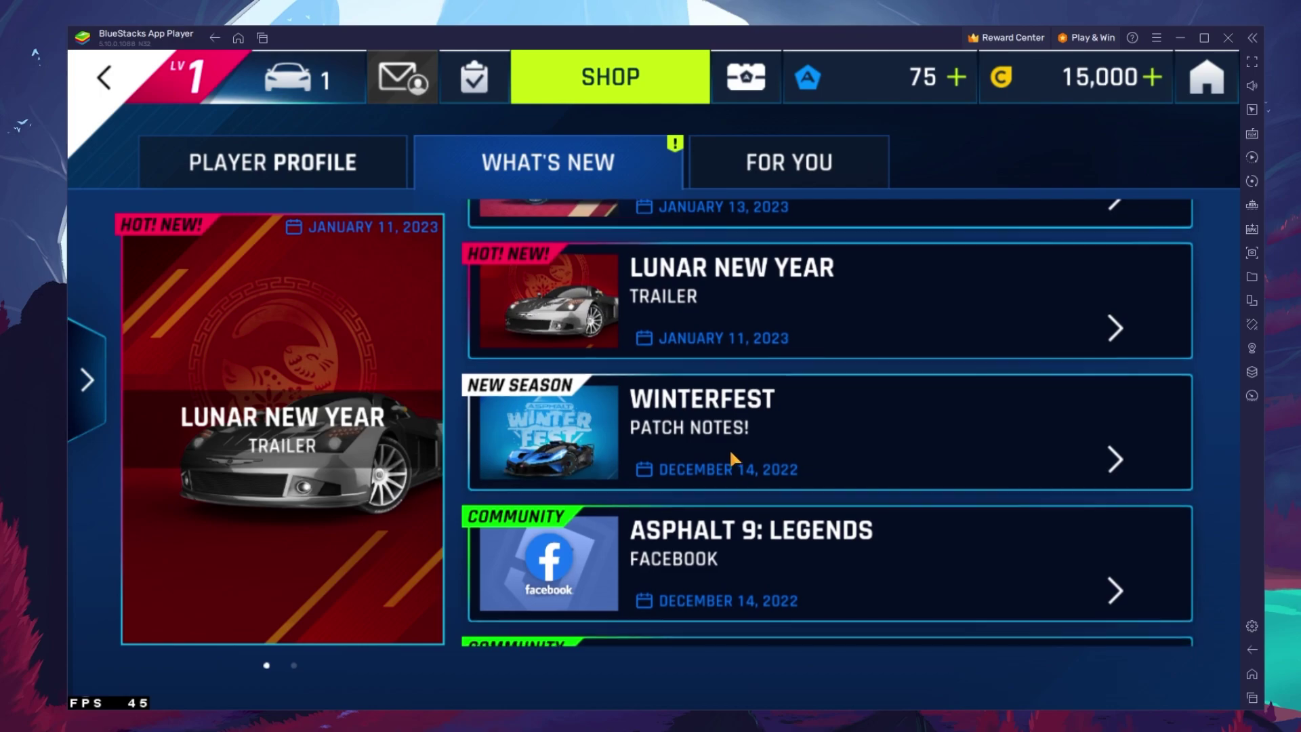
pyautogui.press('Escape')
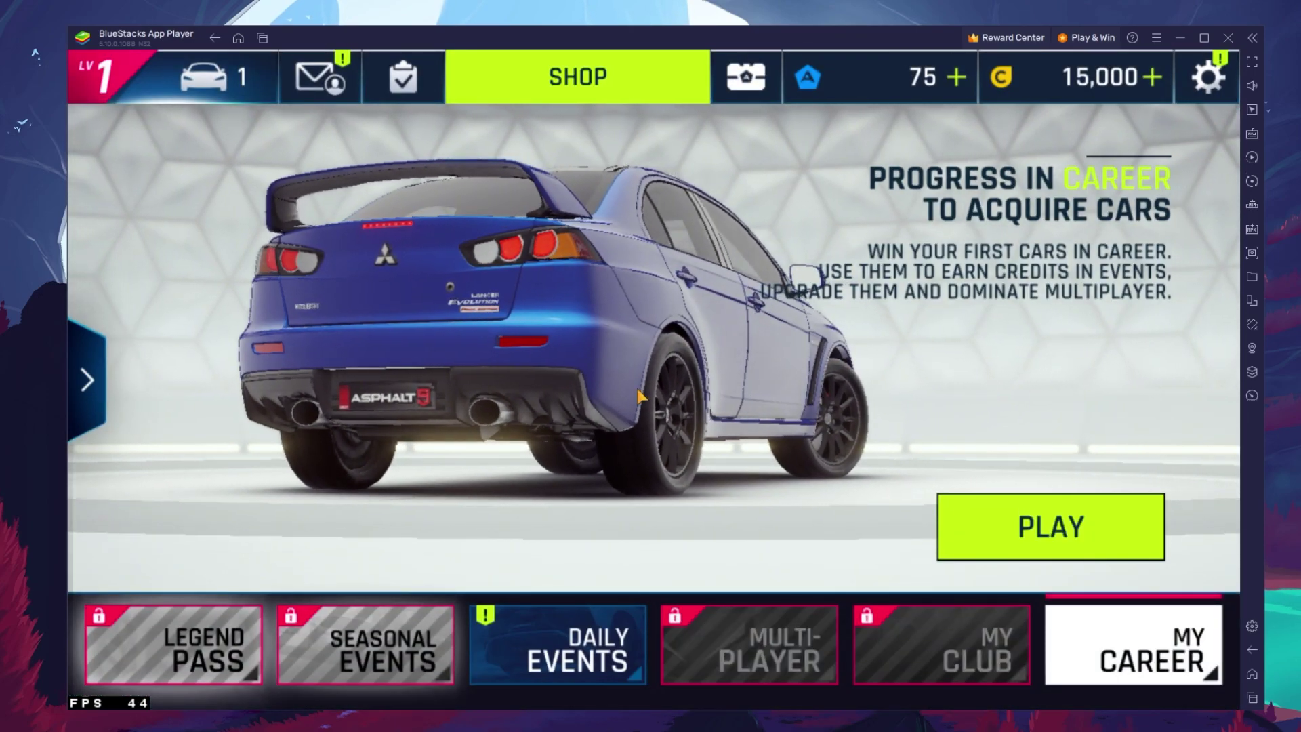
# Swipe between the Club and My Career panels, then exit to the Android home screen
pyautogui.moveTo(637, 384); pyautogui.dragTo(1288, 375)
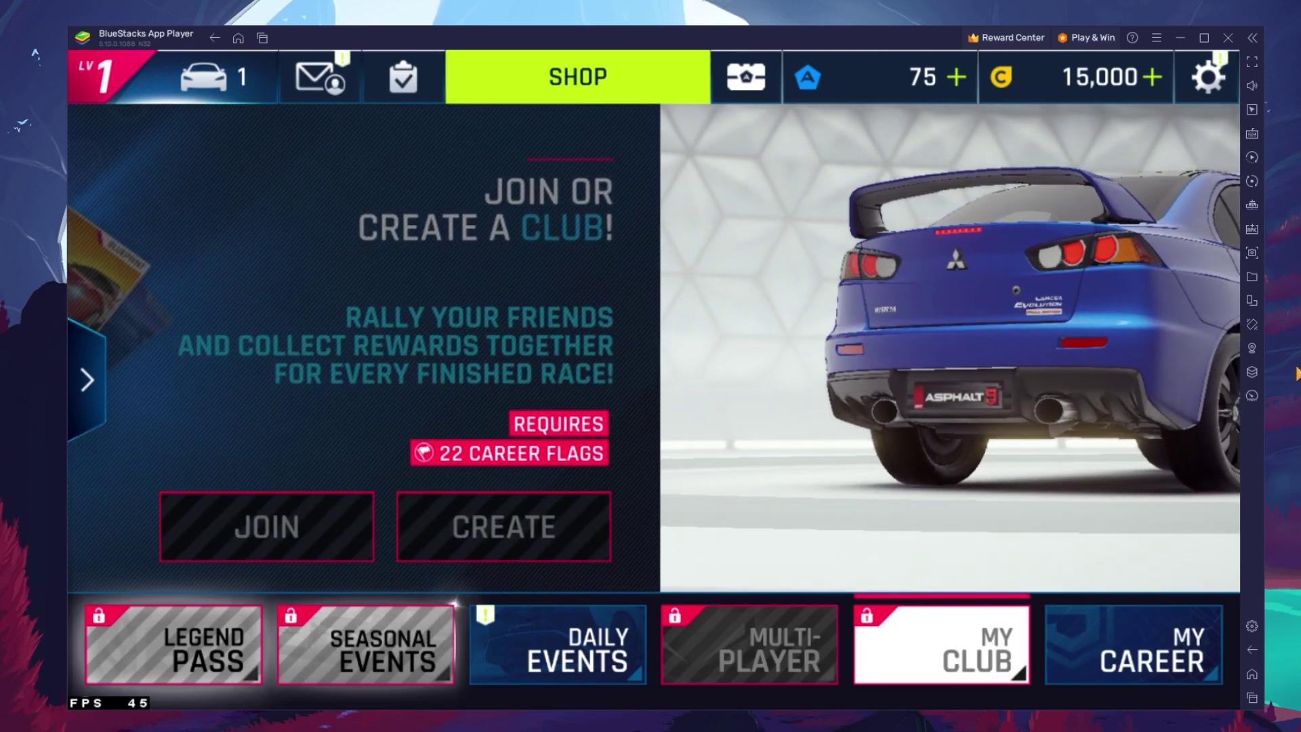
pyautogui.moveTo(1118, 372); pyautogui.dragTo(808, 365)
pyautogui.click(1251, 676)
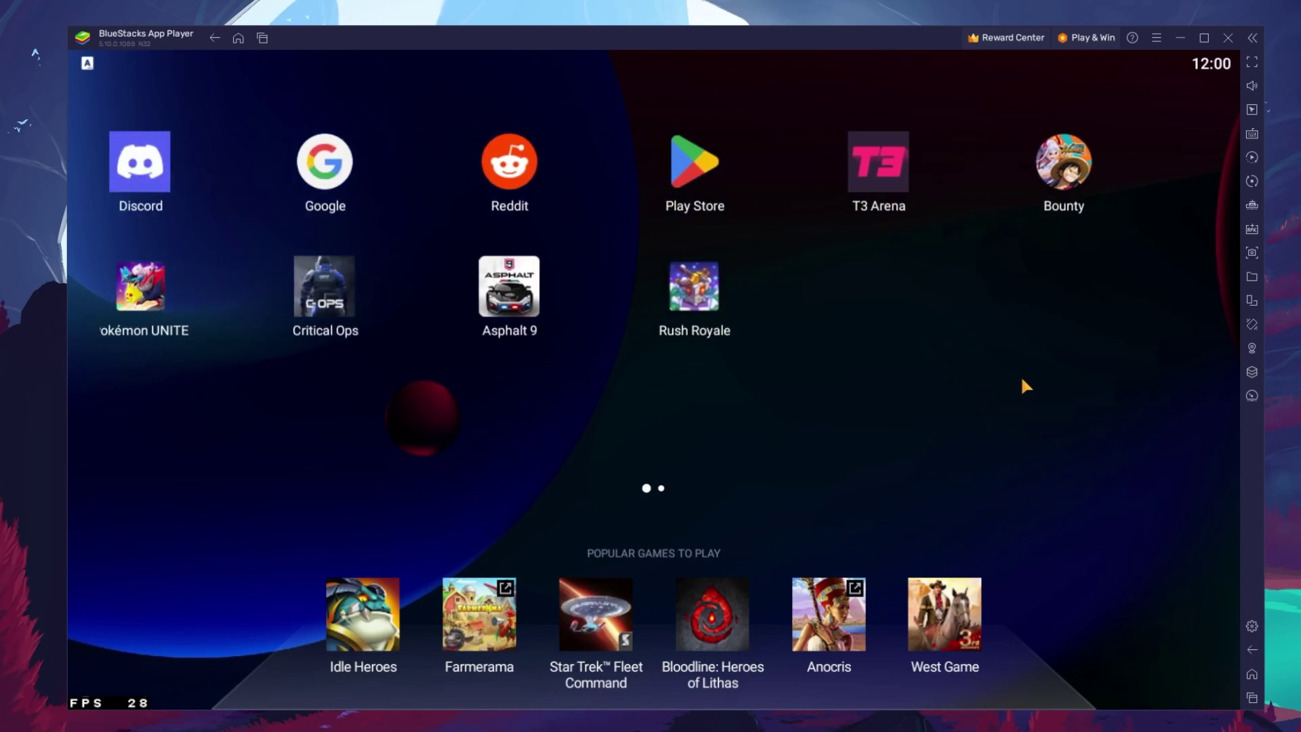
# Download BlueStacks 5 from bluestacks.com in Chrome and run BlueStacksInstaller.exe
pyautogui.click(1179, 37)
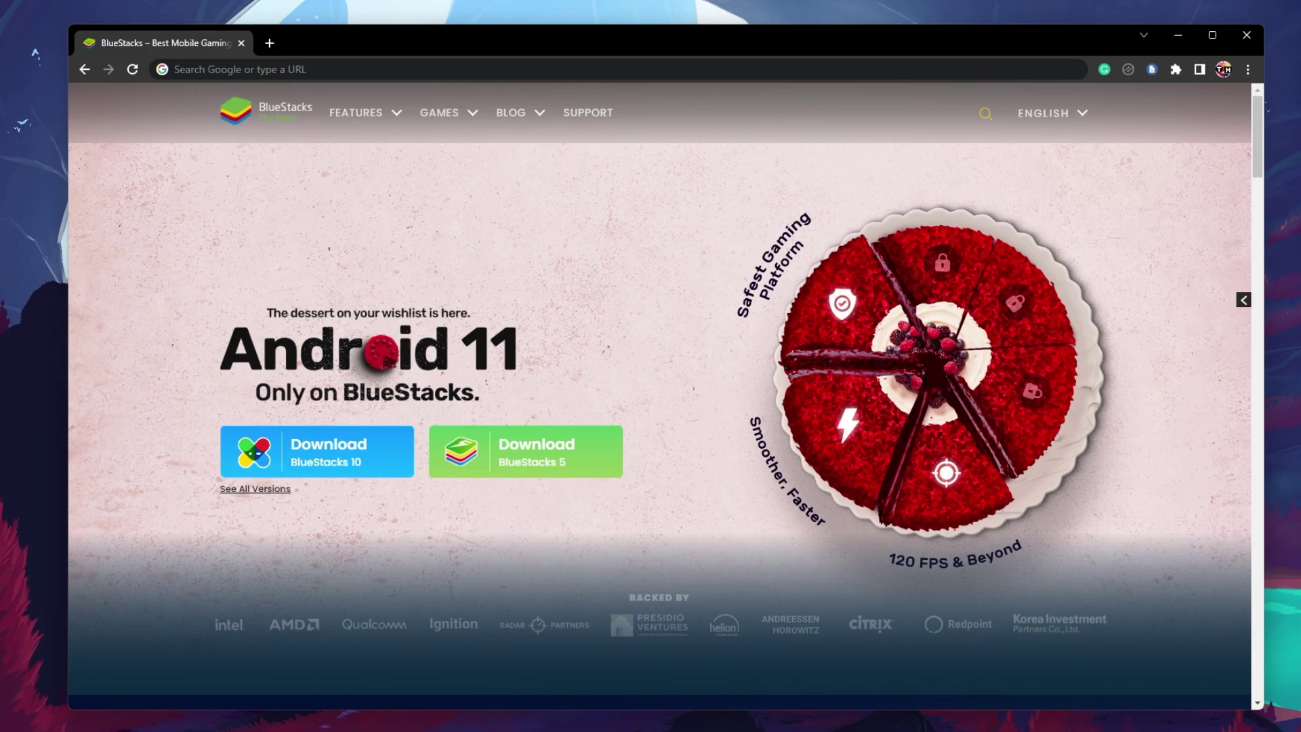
pyautogui.click(545, 459)
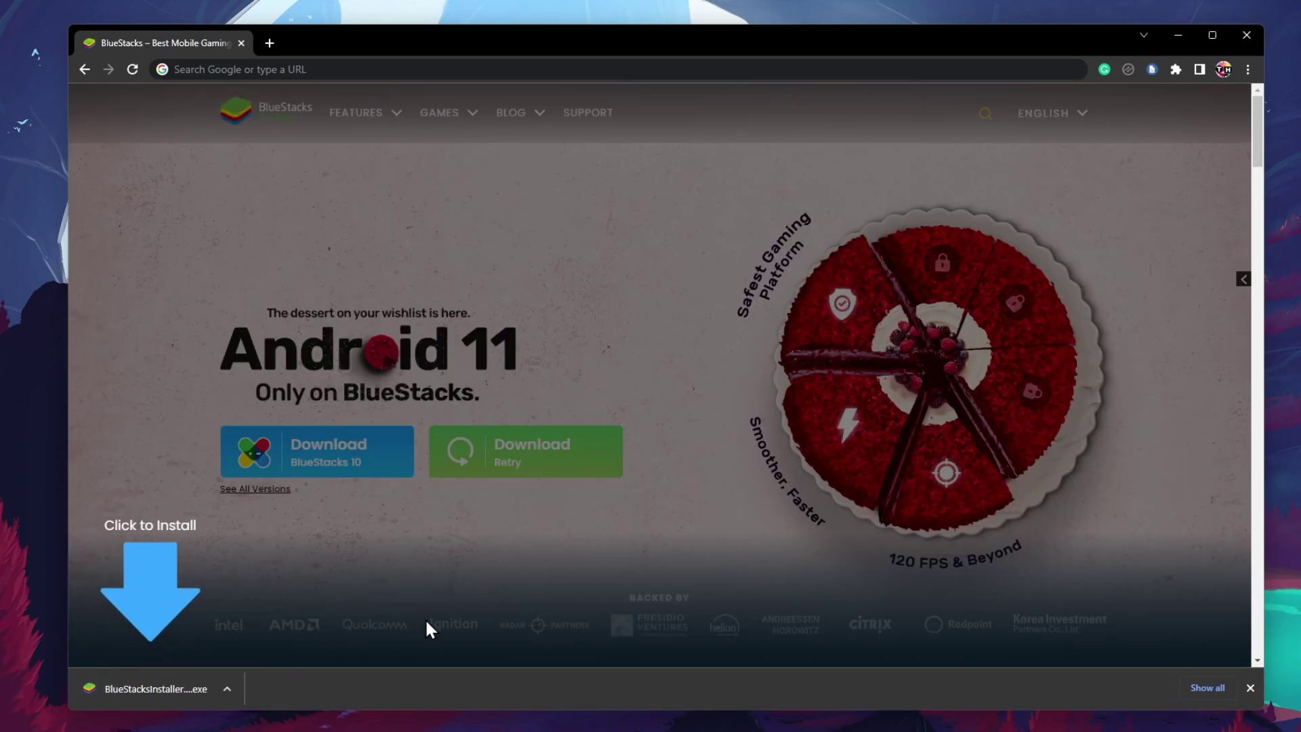
pyautogui.click(166, 695)
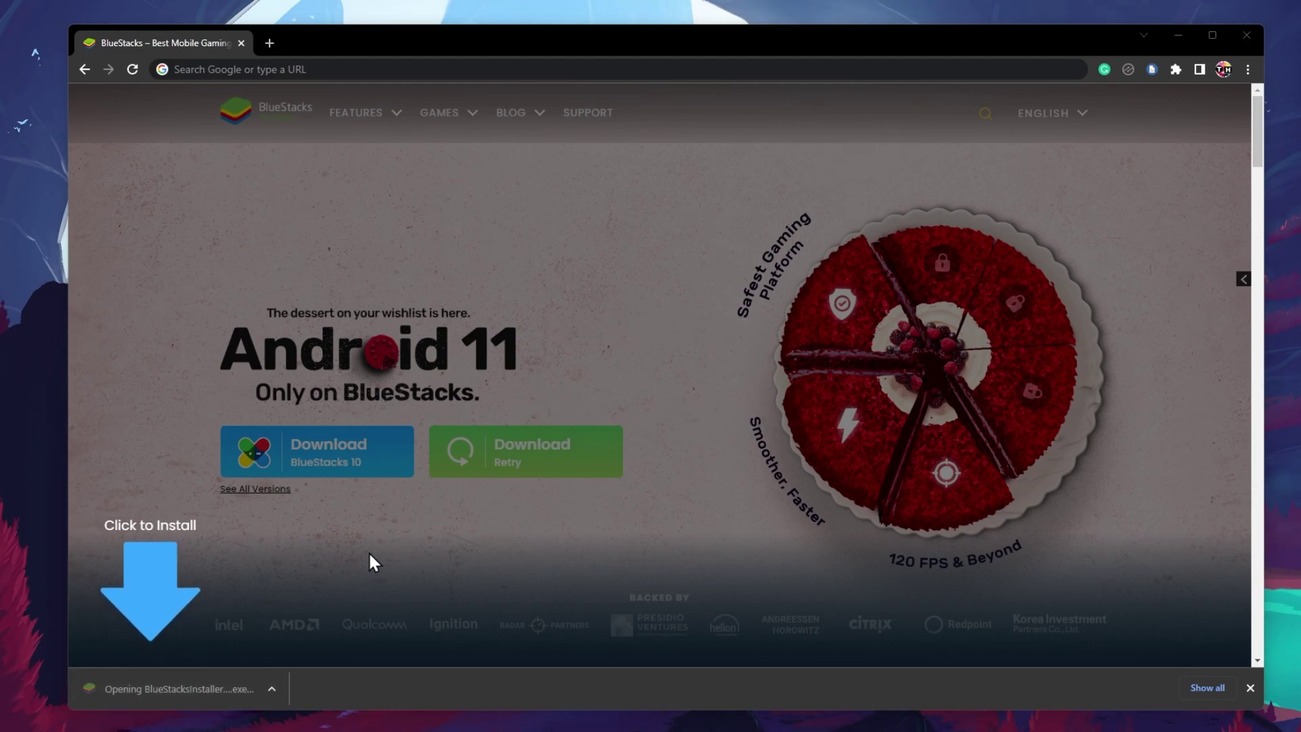
# Minimize Chrome and close the BlueStacks installer's update splash
pyautogui.click(1177, 29)
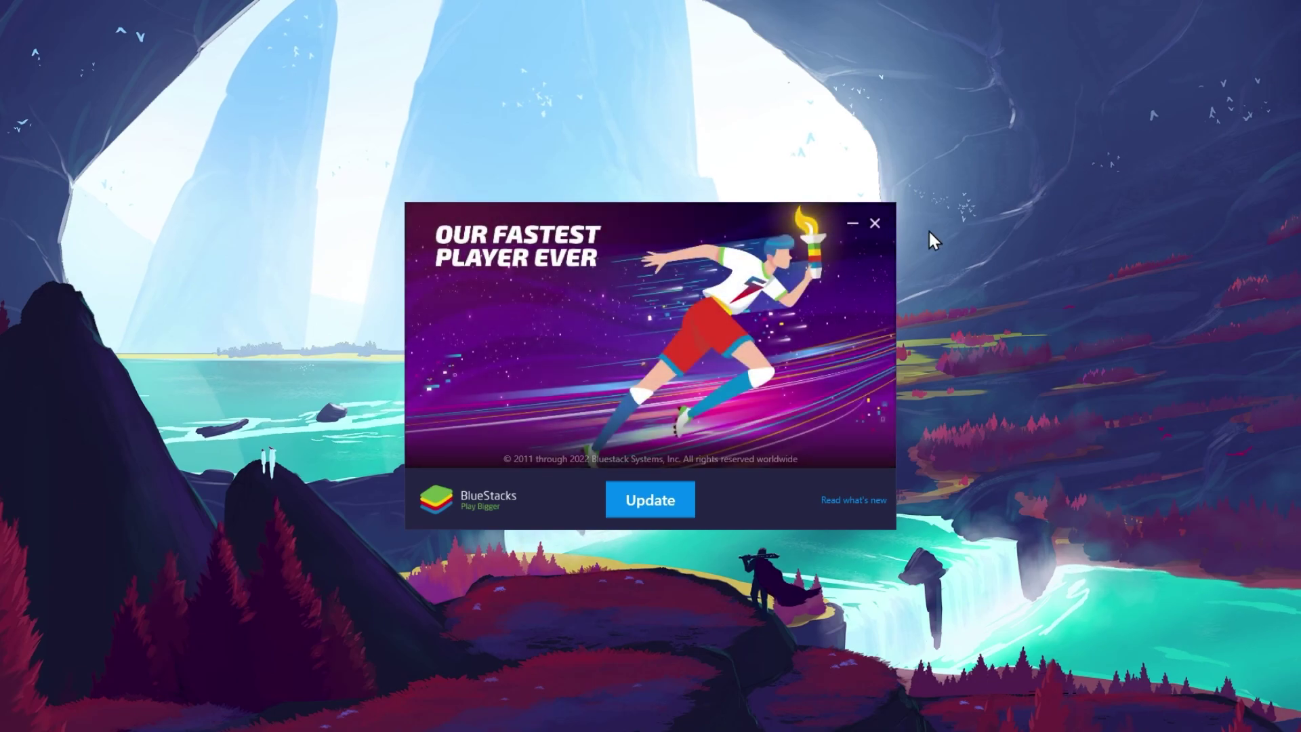
pyautogui.click(874, 223)
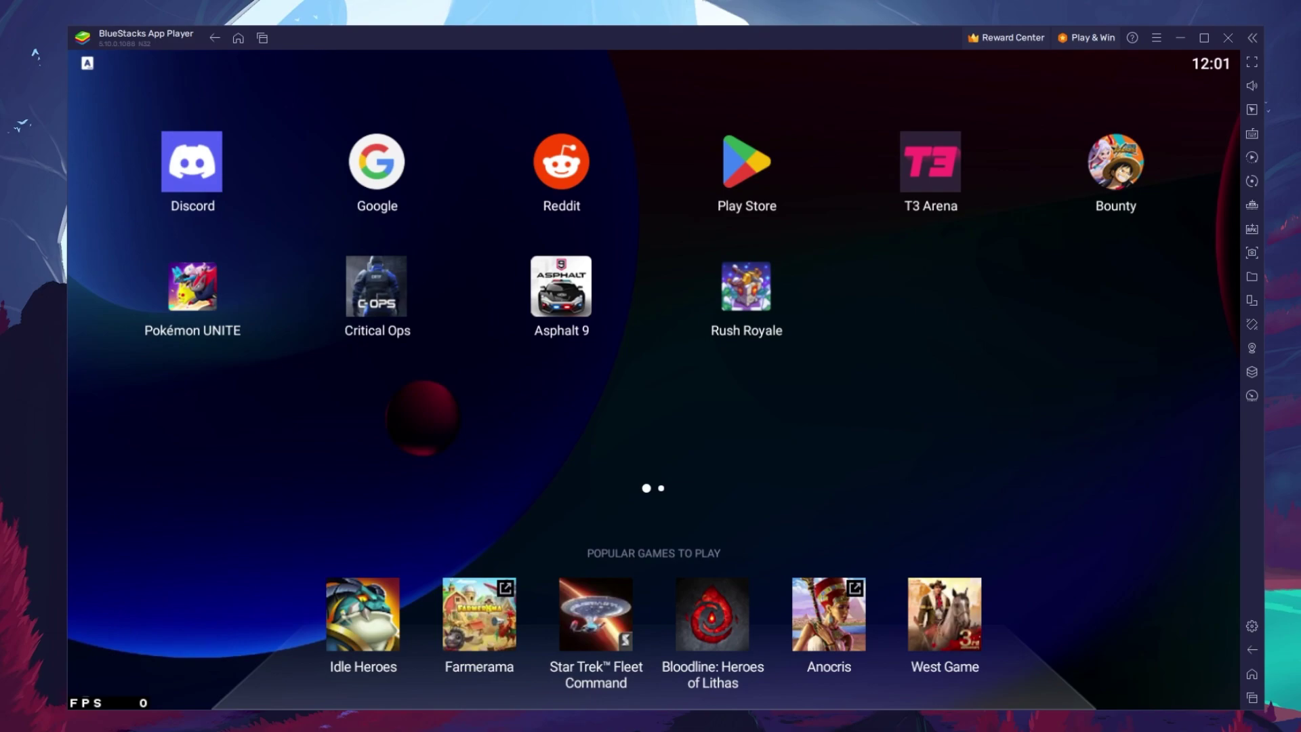
pyautogui.click(746, 163)
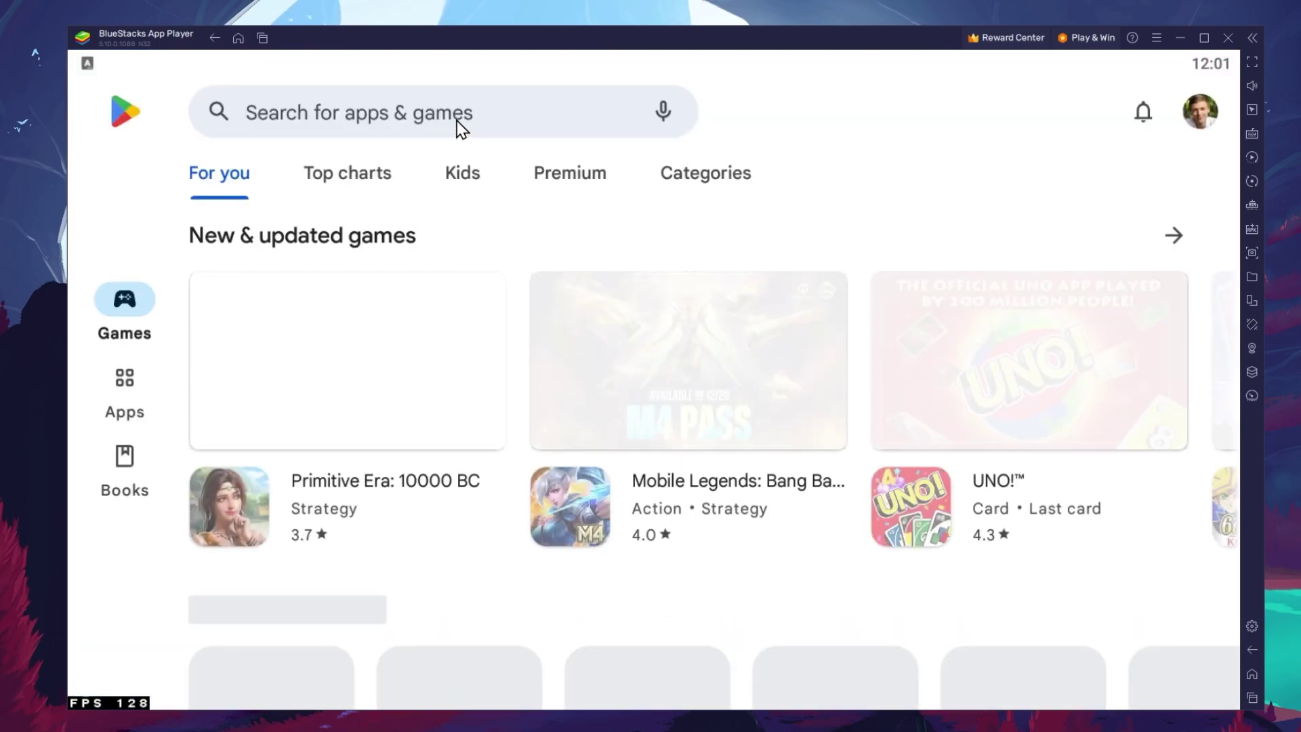
pyautogui.click(456, 122)
pyautogui.write('asph')
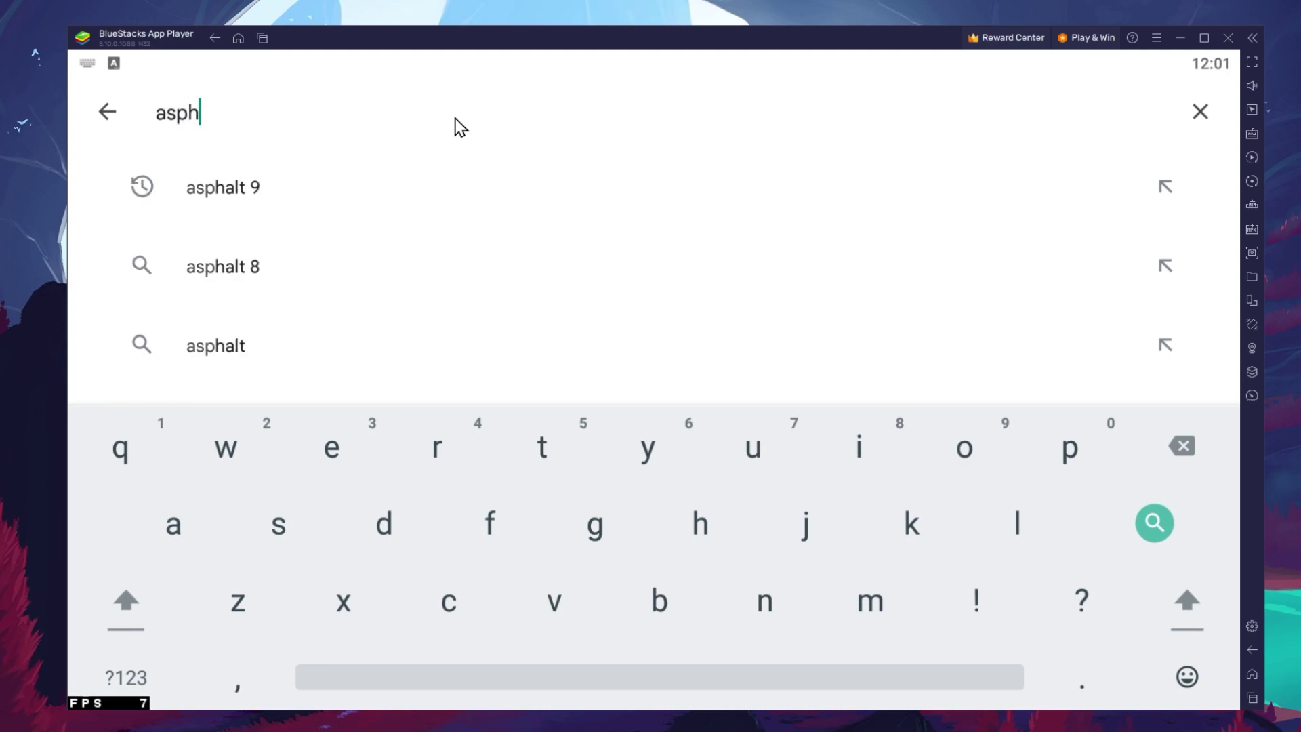
pyautogui.write('alt 9')
pyautogui.press('Return')
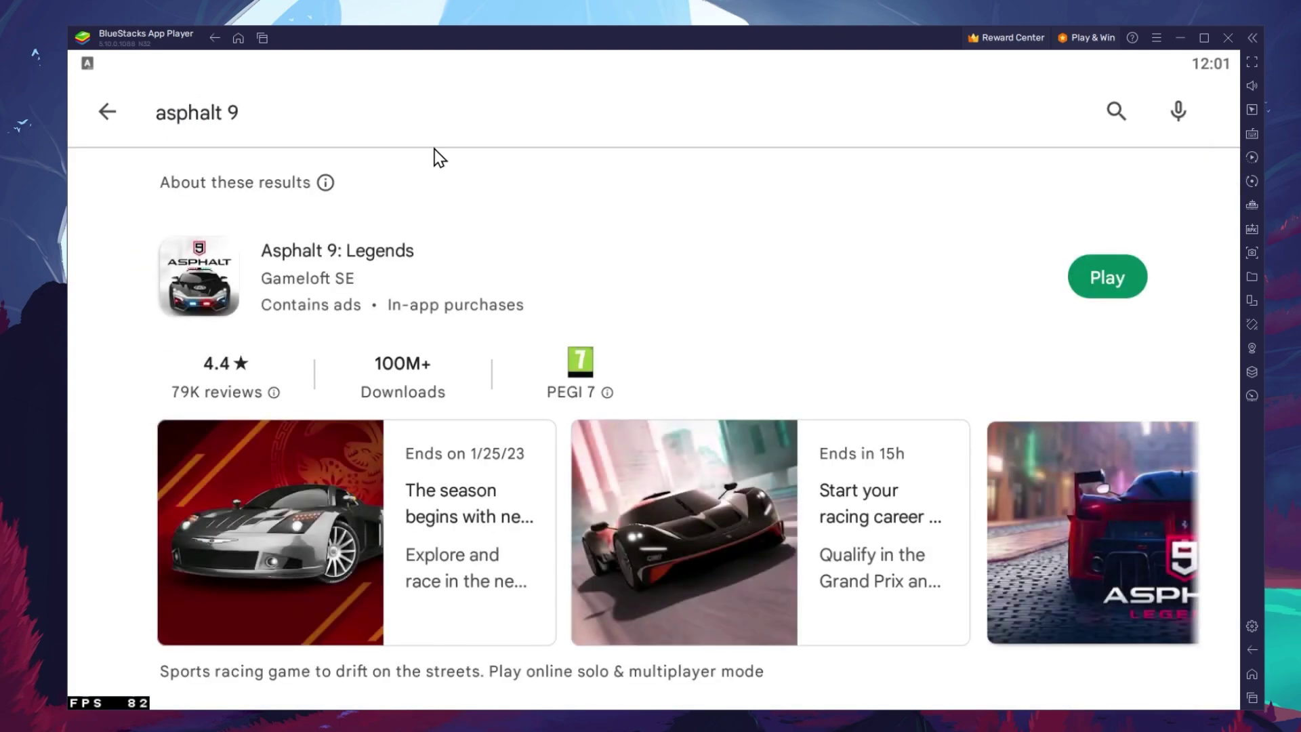
pyautogui.click(298, 257)
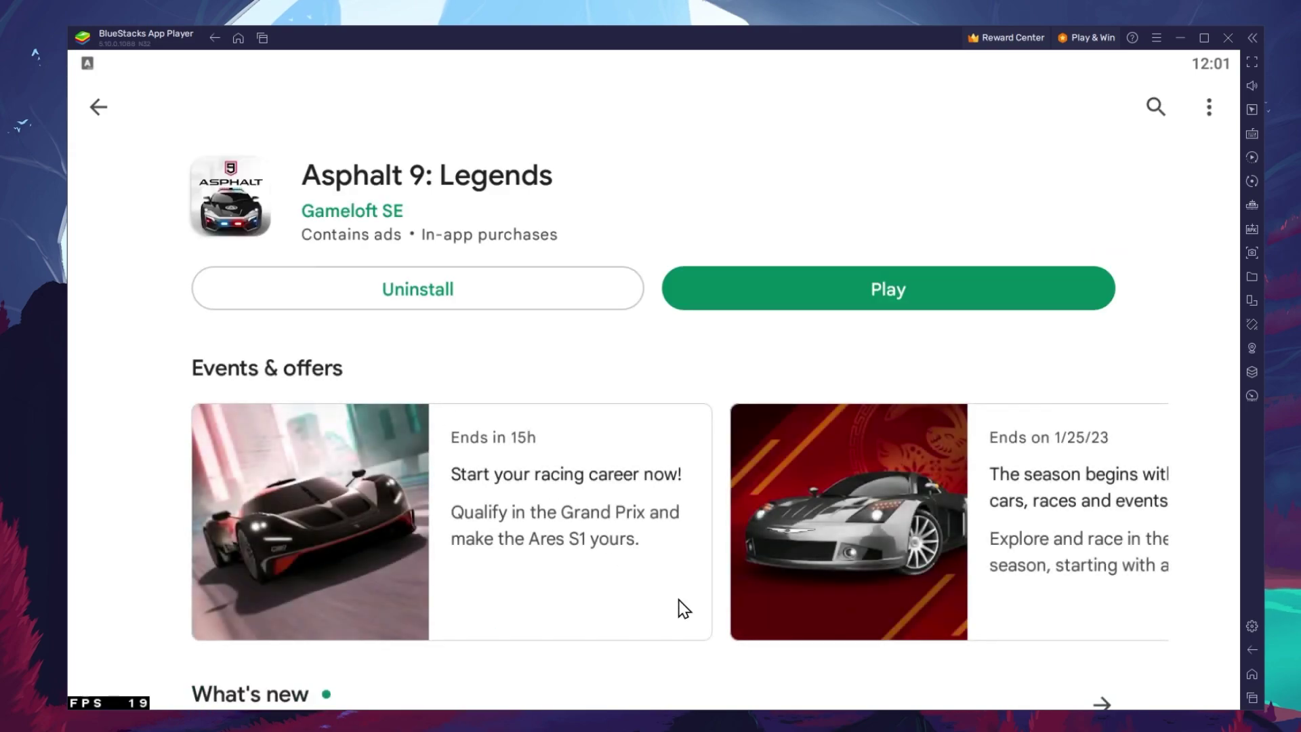
pyautogui.moveTo(677, 607); pyautogui.dragTo(656, 250)
pyautogui.scroll(-4, 661, 254)
pyautogui.moveTo(923, 372); pyautogui.dragTo(356, 340)
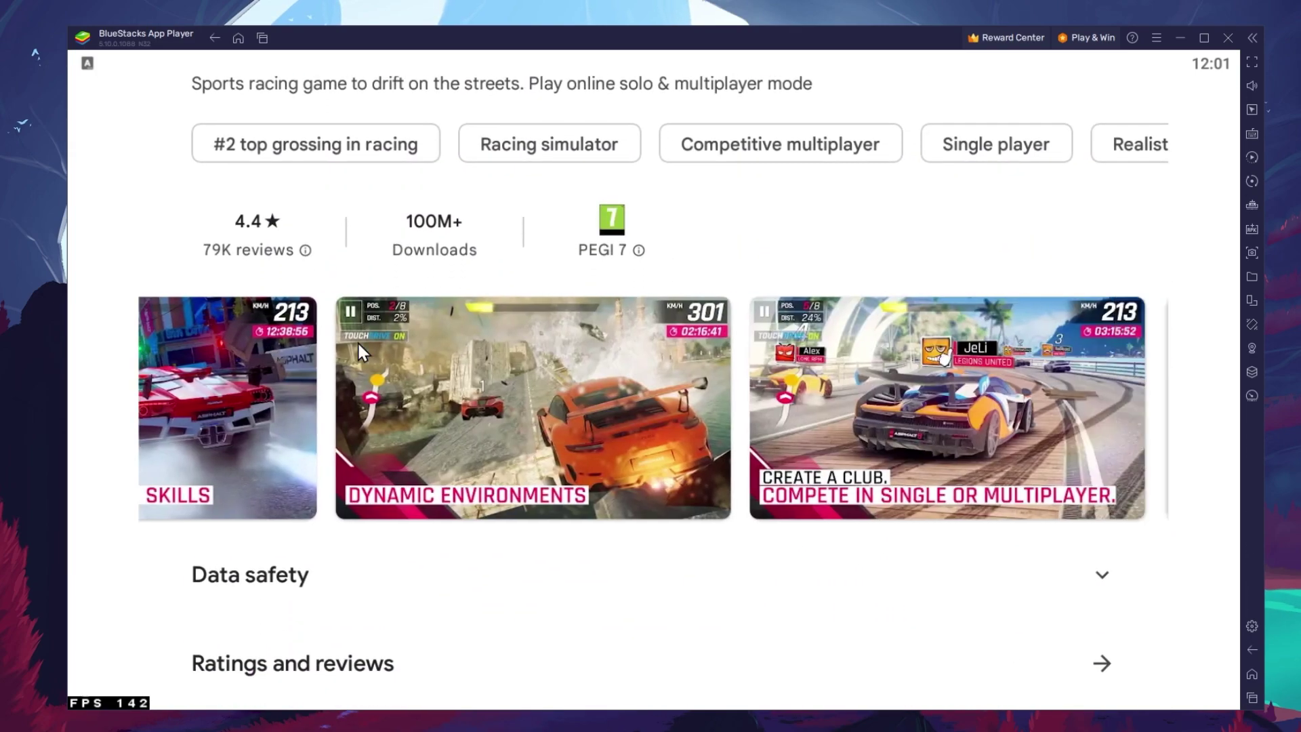
pyautogui.moveTo(706, 217); pyautogui.dragTo(813, 630)
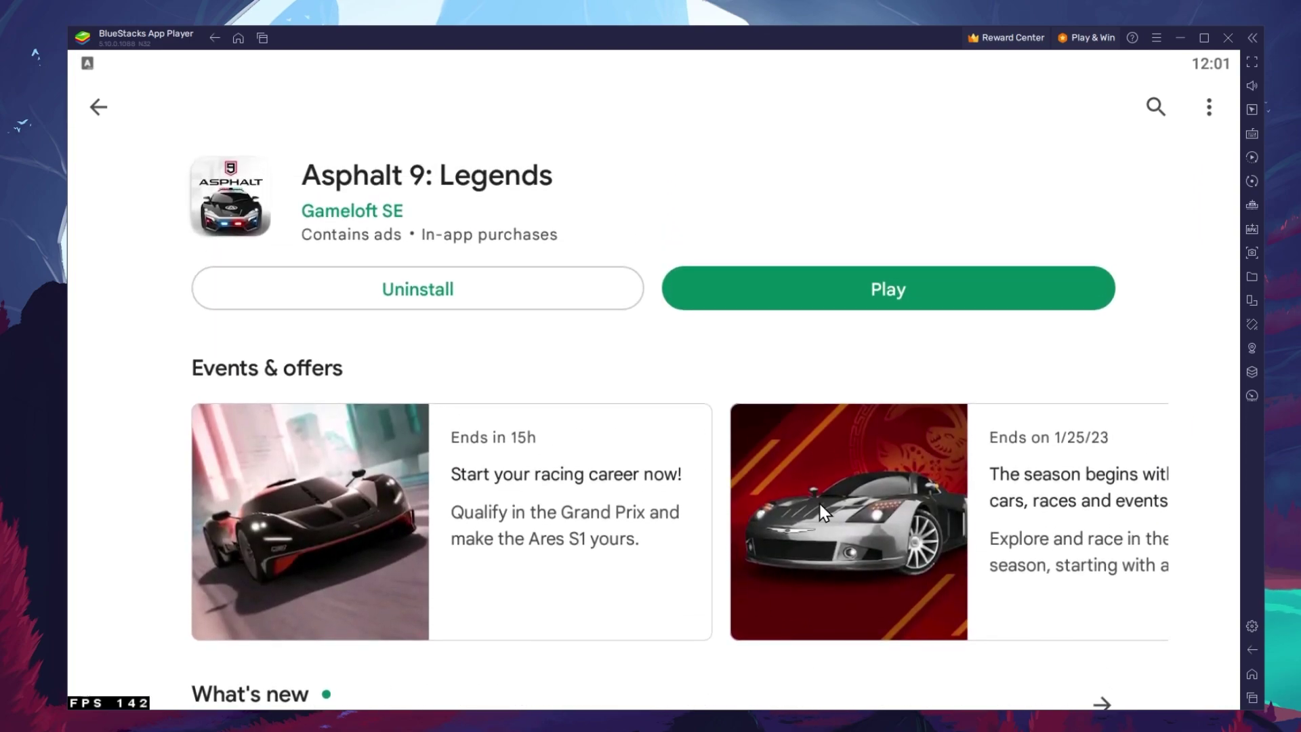
pyautogui.click(1253, 675)
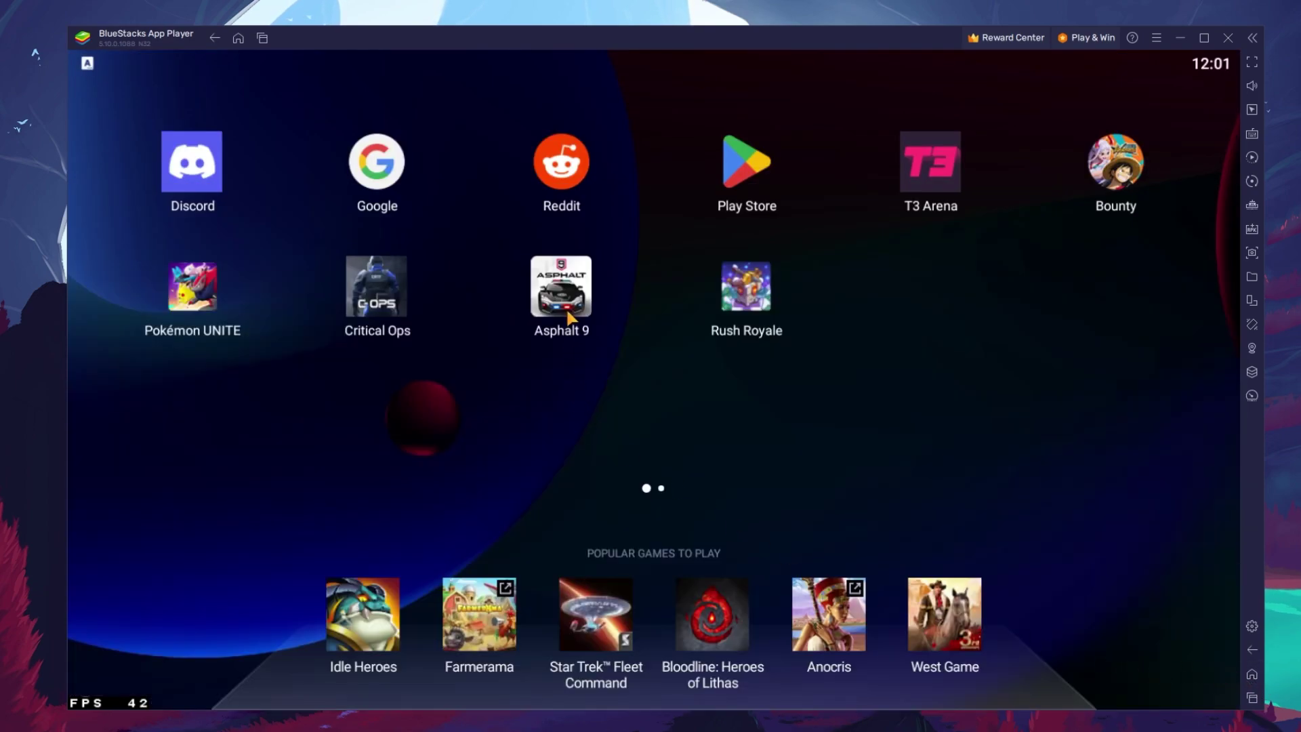
# In BlueStacks Performance settings, keep CPU at High (4 Cores) and memory at High (4 GB)
pyautogui.click(1252, 624)
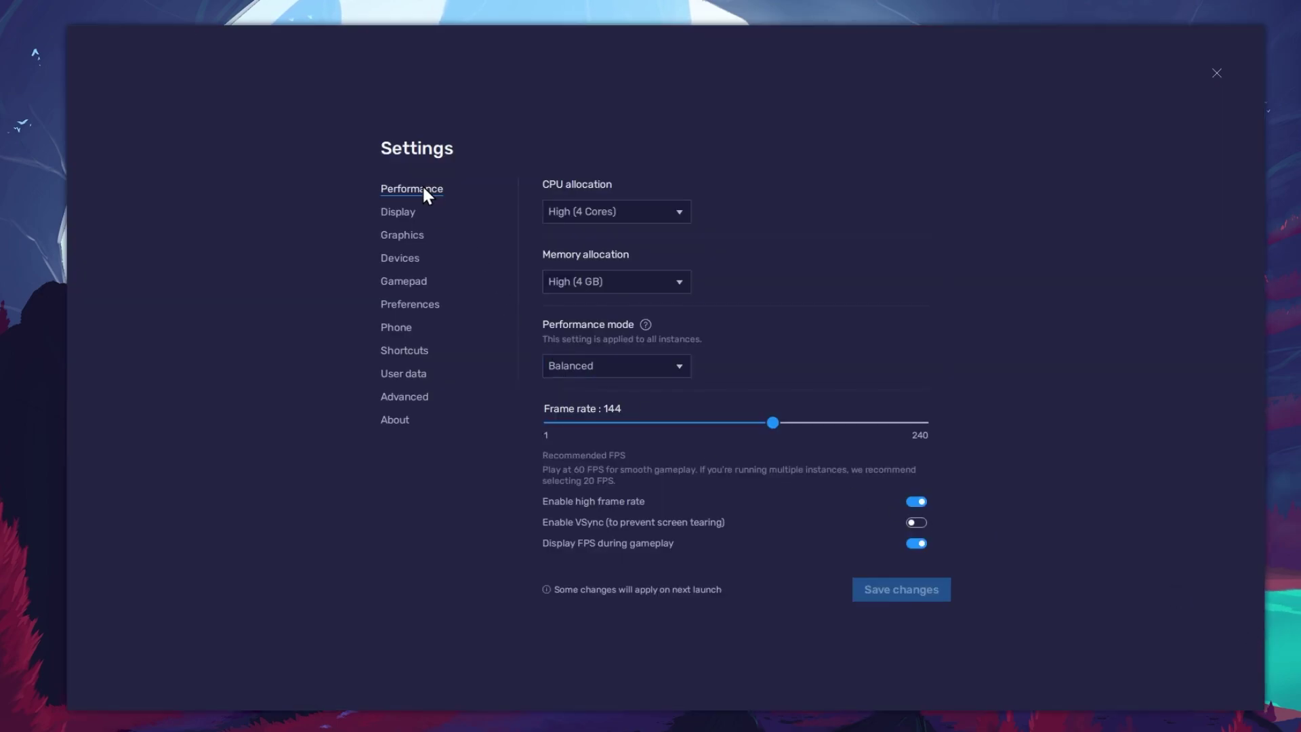
pyautogui.click(680, 214)
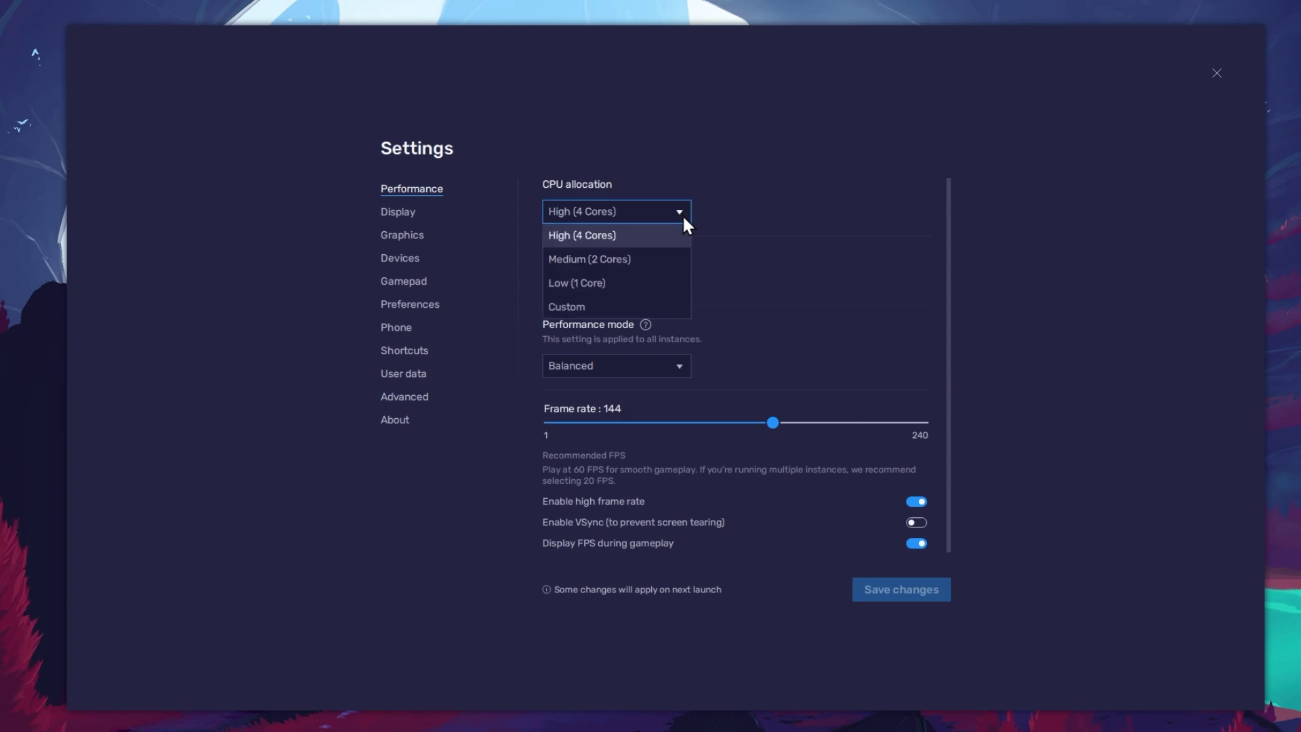
pyautogui.click(640, 234)
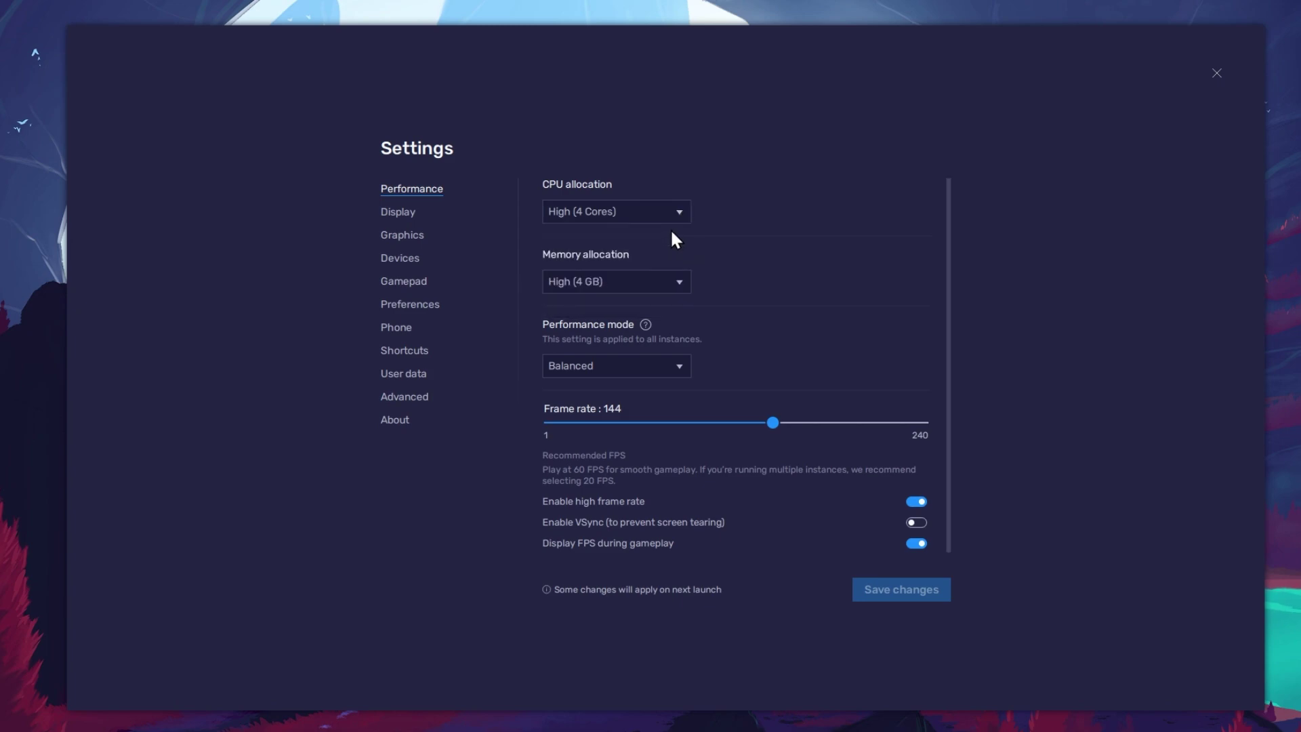
pyautogui.click(686, 282)
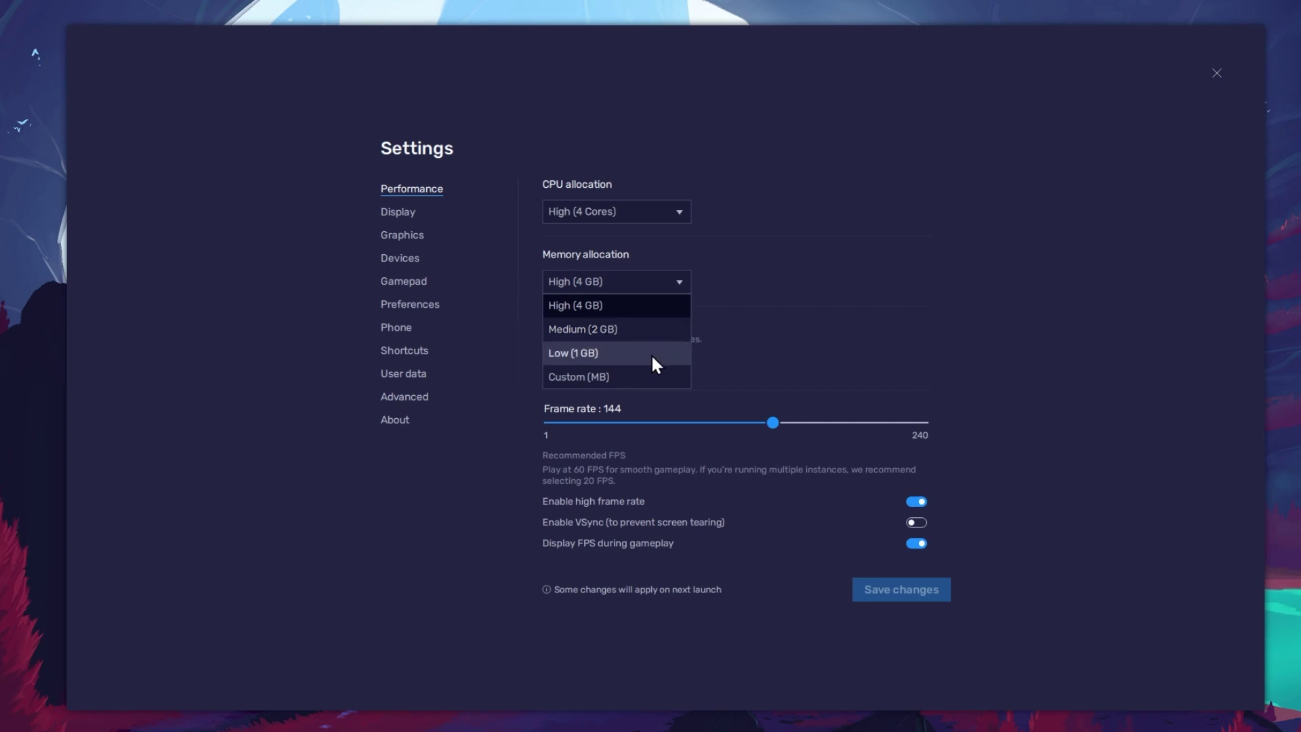
pyautogui.click(711, 319)
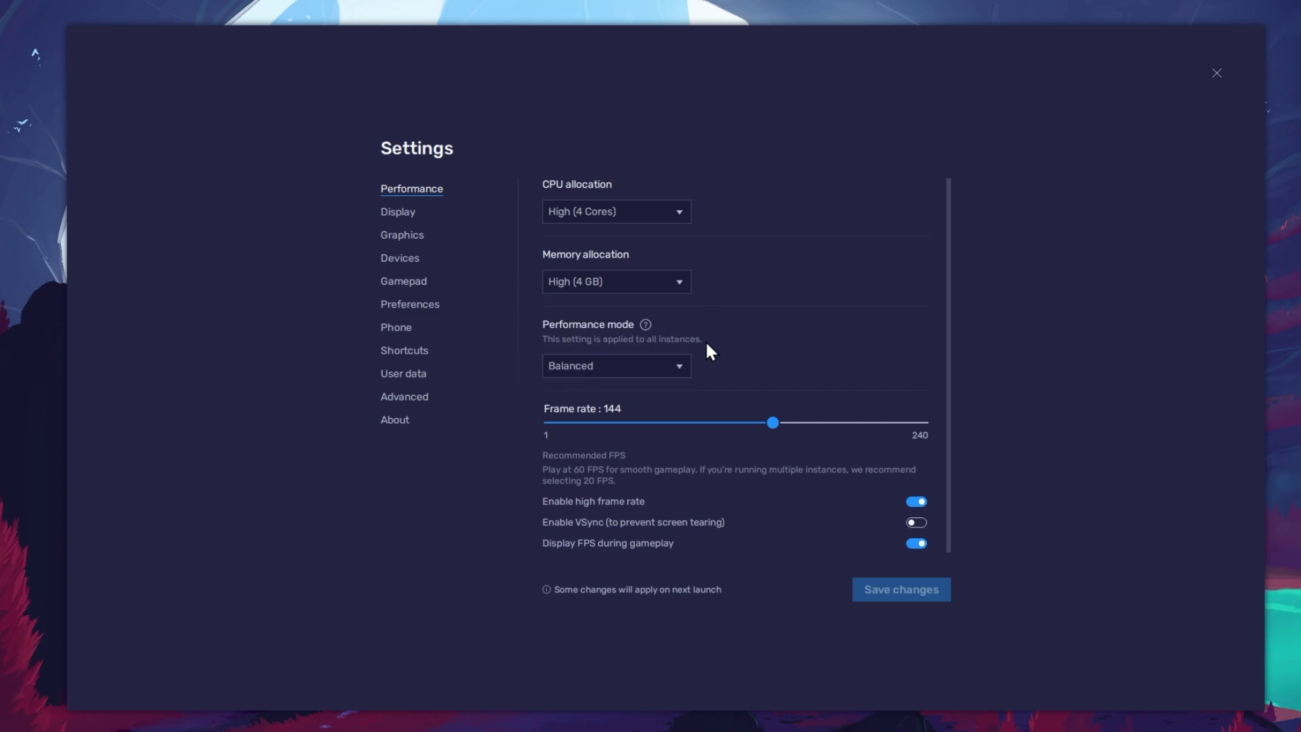
# Keep Balanced performance mode and return the frame rate slider to 144
pyautogui.click(679, 363)
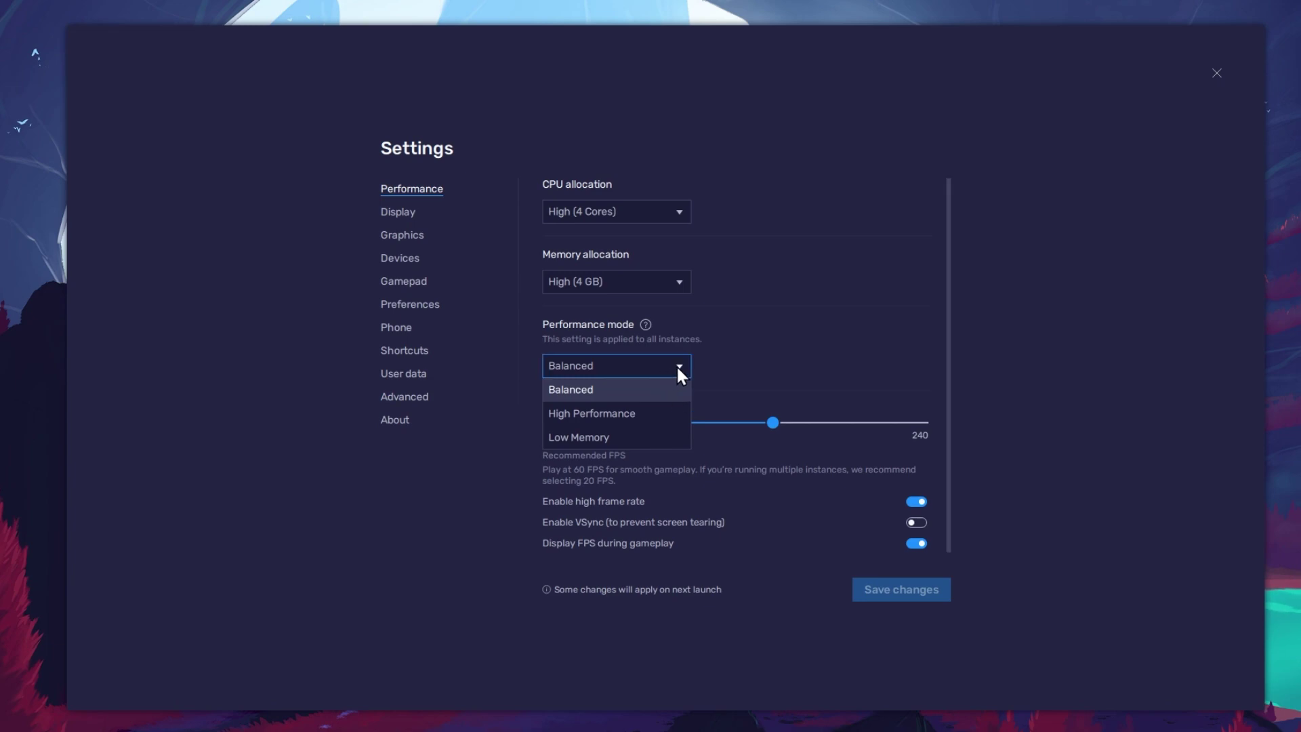
pyautogui.click(676, 366)
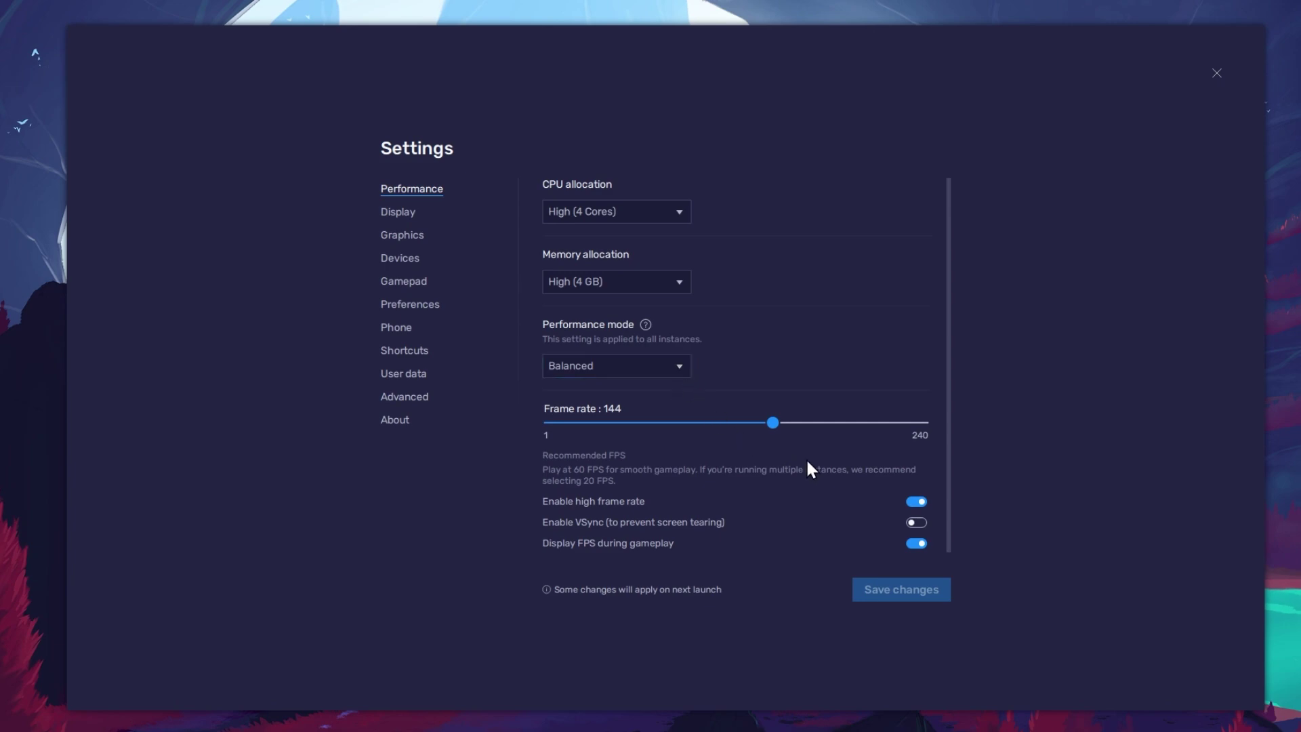
pyautogui.click(912, 501)
pyautogui.click(913, 502)
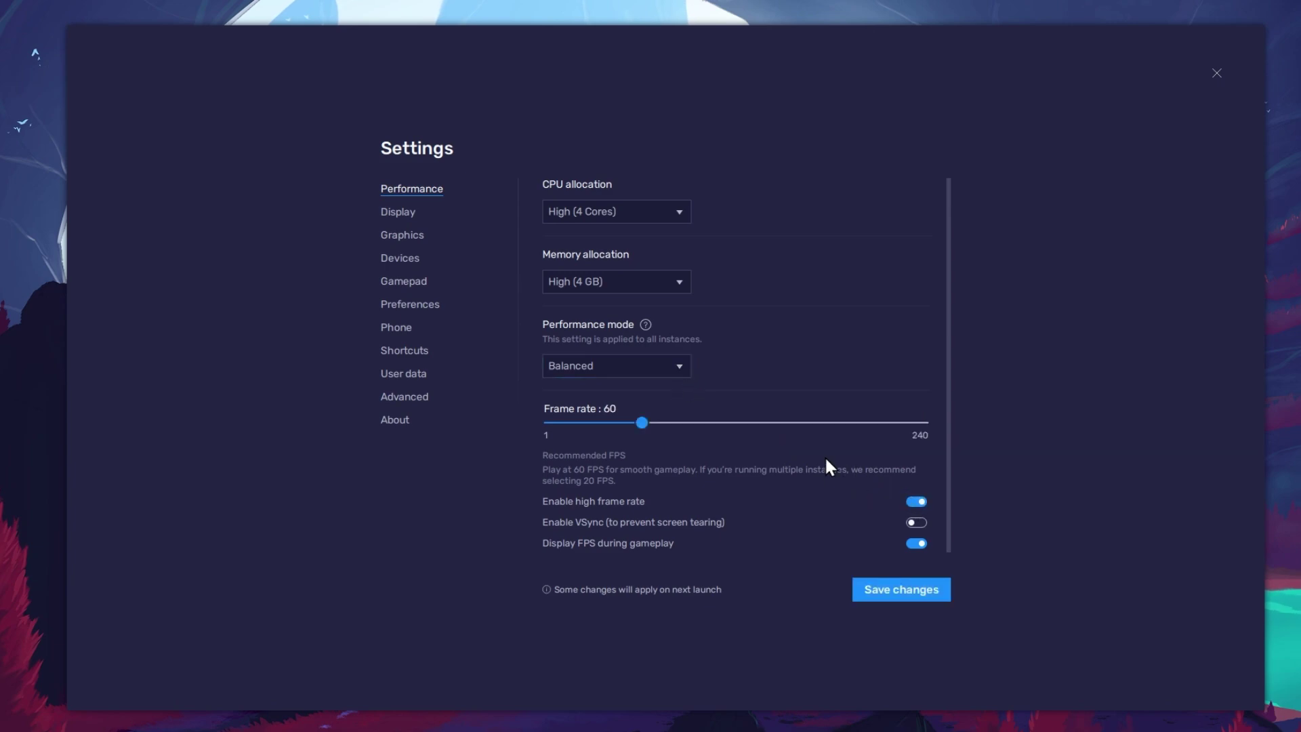
pyautogui.moveTo(772, 425)
pyautogui.mouseDown()
pyautogui.moveTo(762, 421)
pyautogui.moveTo(774, 424)
pyautogui.mouseUp()
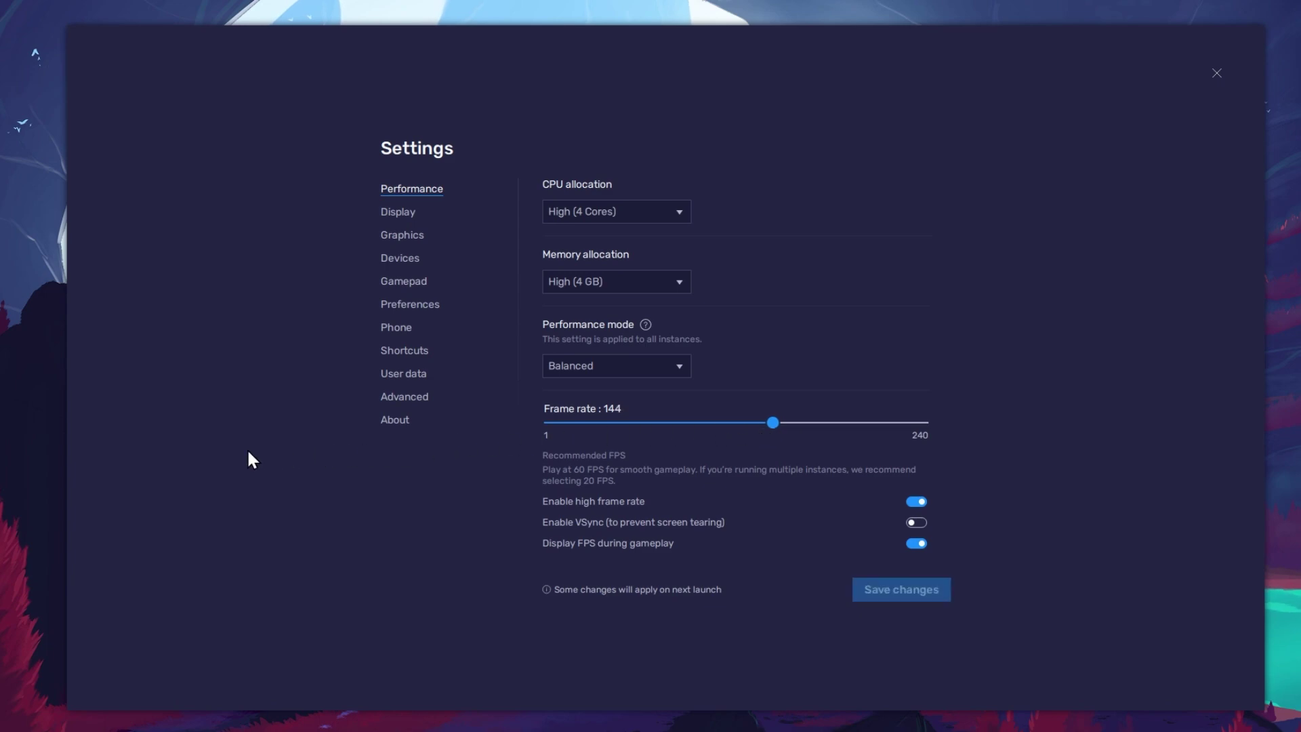
# Open Windows Advanced display settings and view the refresh rate choices, currently 119.97 Hz
pyautogui.rightClick(46, 451)
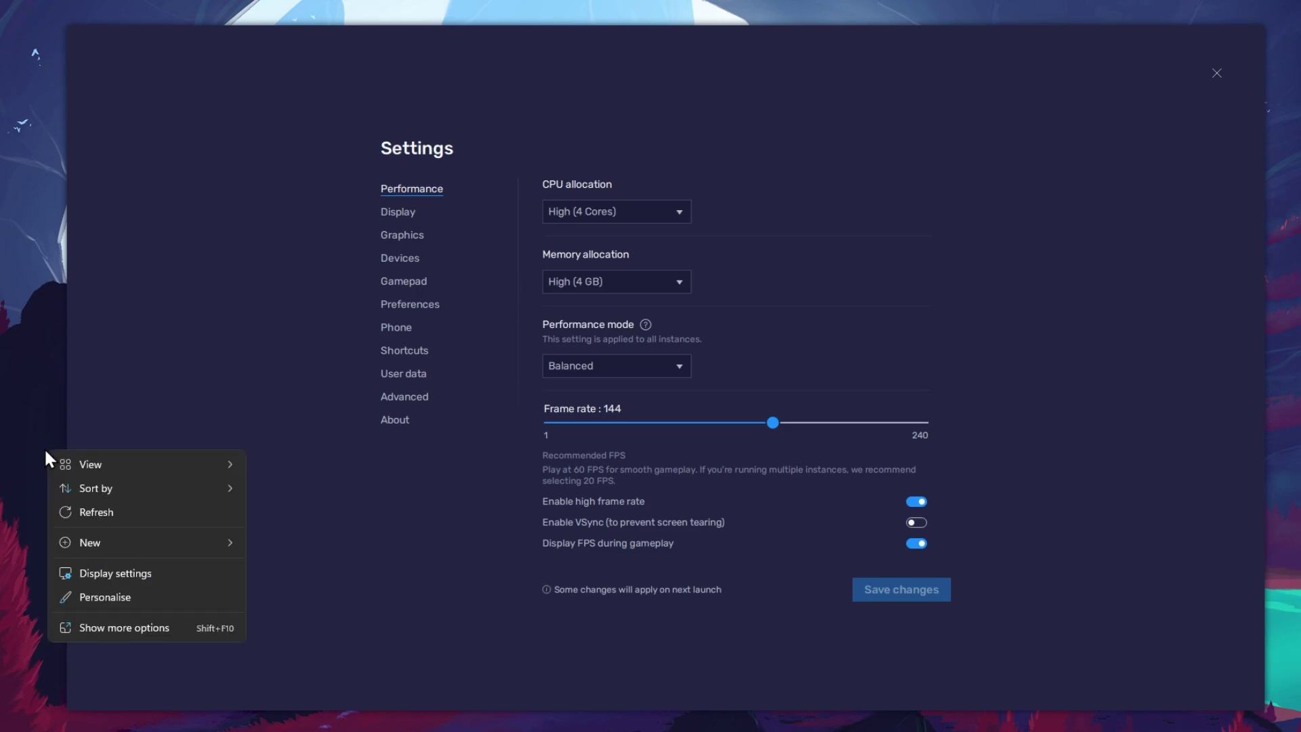
pyautogui.click(212, 573)
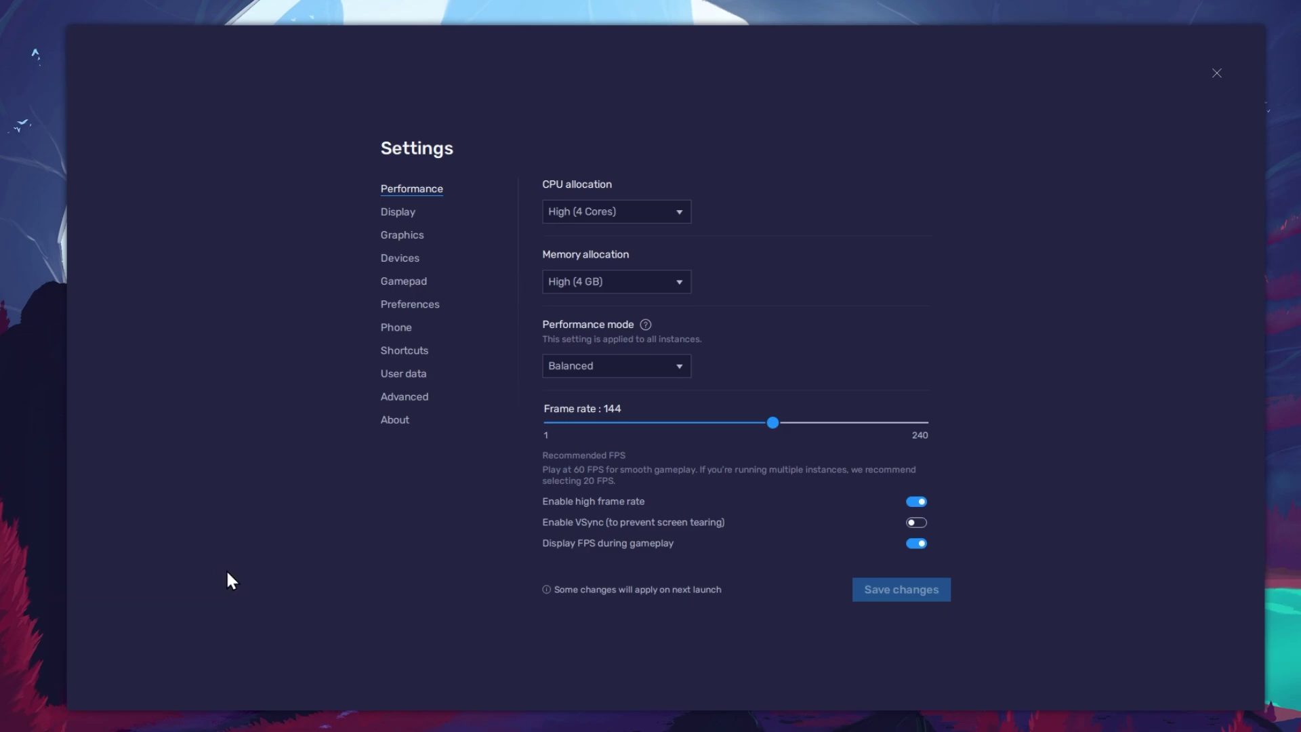
pyautogui.moveTo(1300, 140); pyautogui.dragTo(648, 171)
pyautogui.moveTo(1014, 283); pyautogui.dragTo(1052, 477)
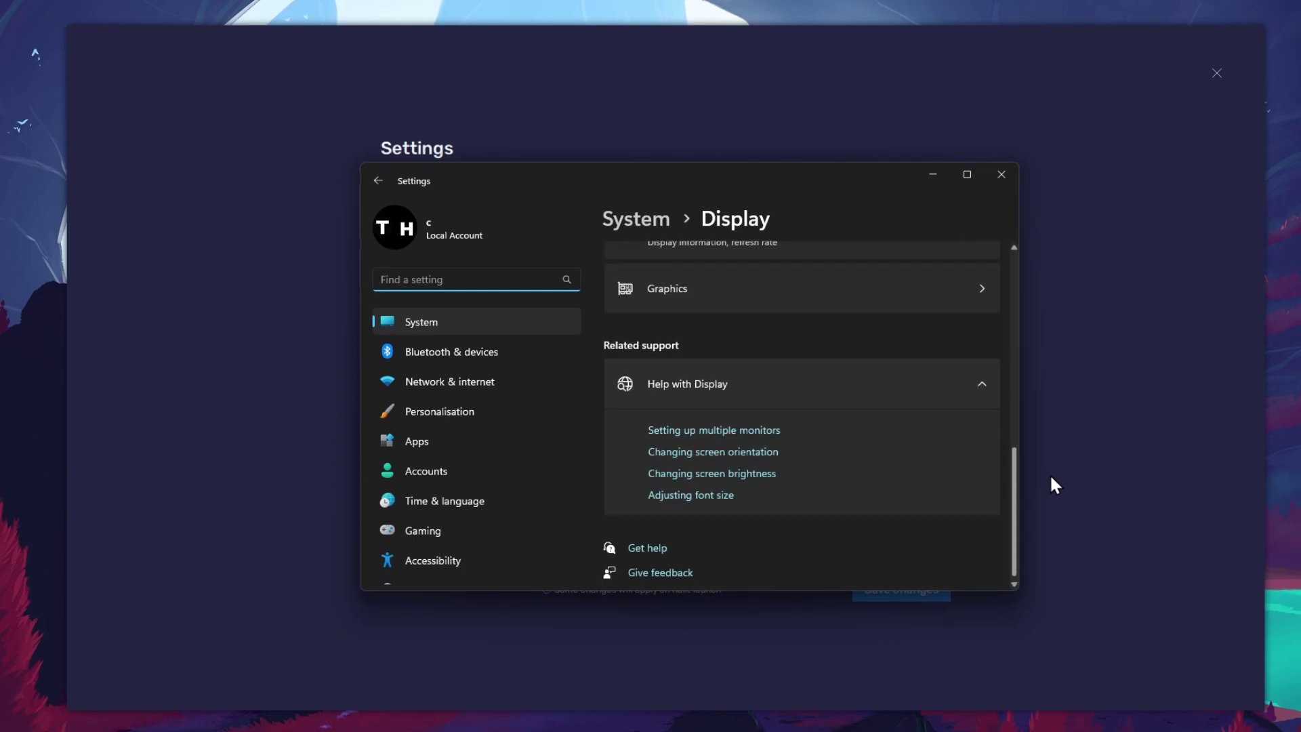
pyautogui.scroll(1, 949, 451)
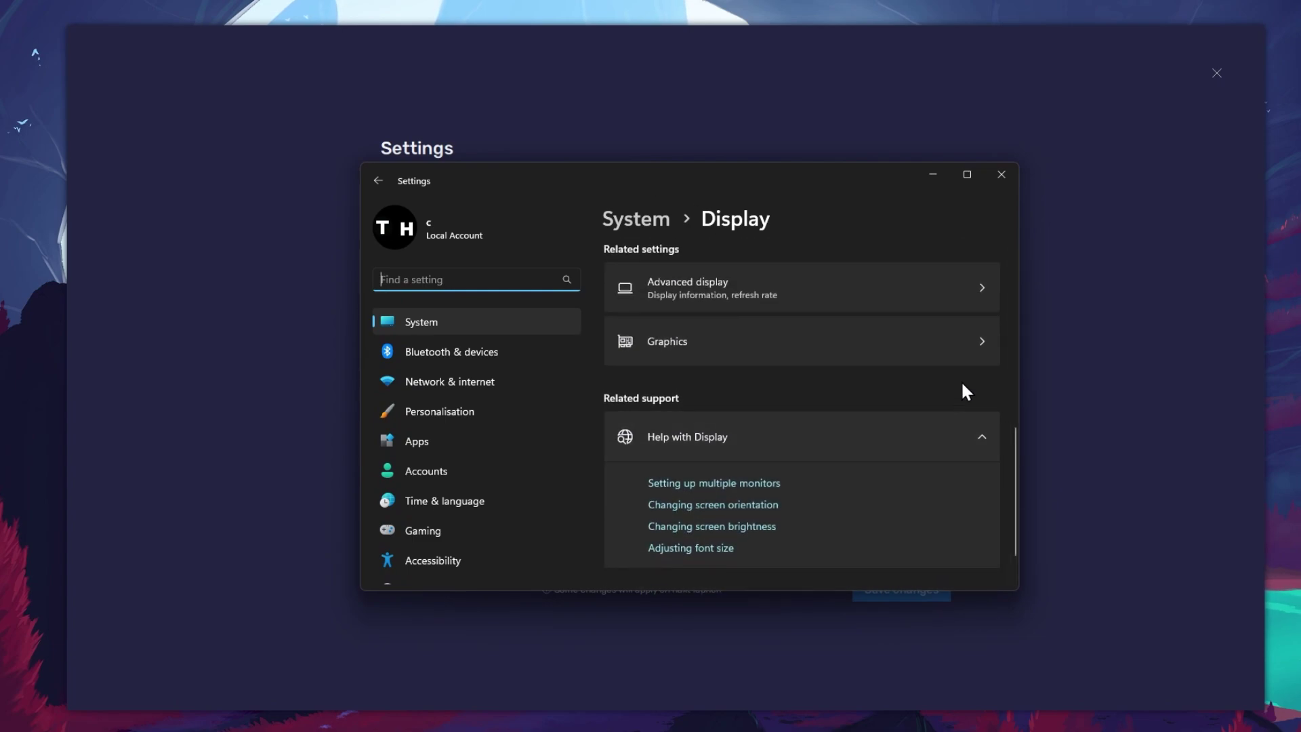
pyautogui.click(778, 277)
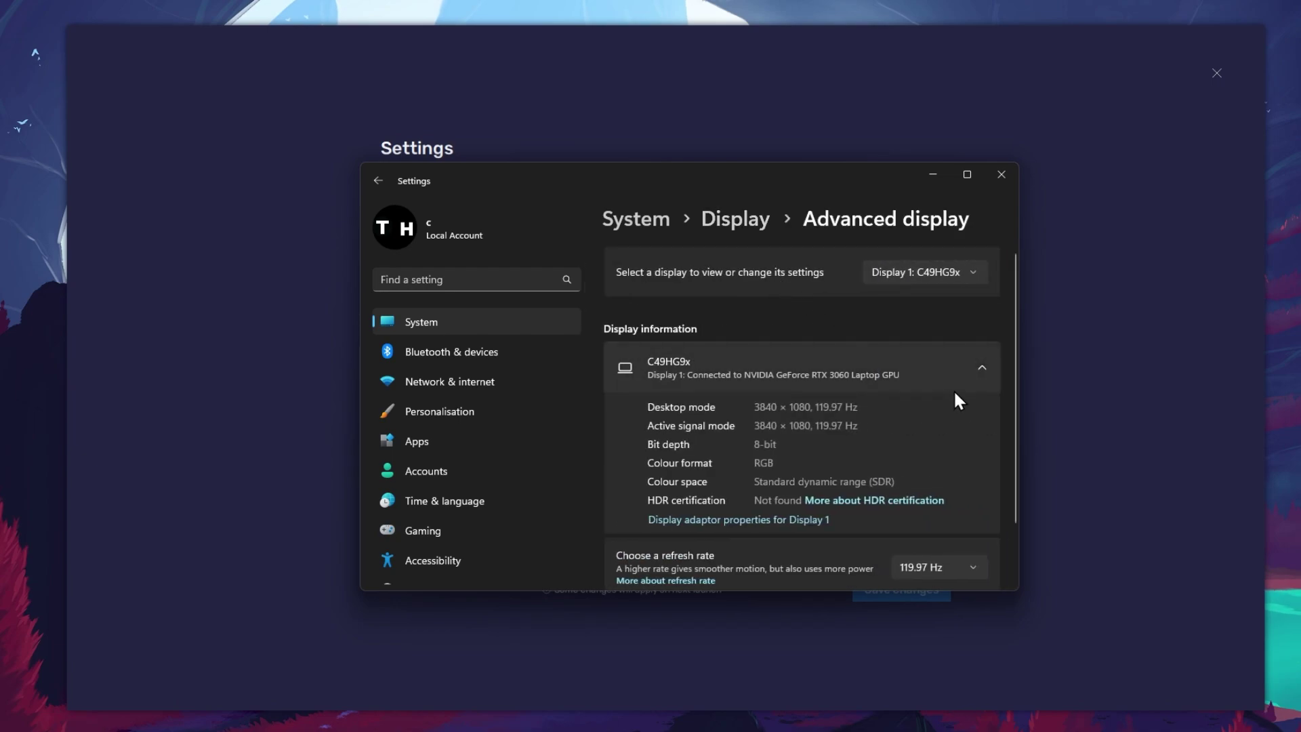
pyautogui.moveTo(1013, 324); pyautogui.dragTo(1003, 472)
pyautogui.click(981, 499)
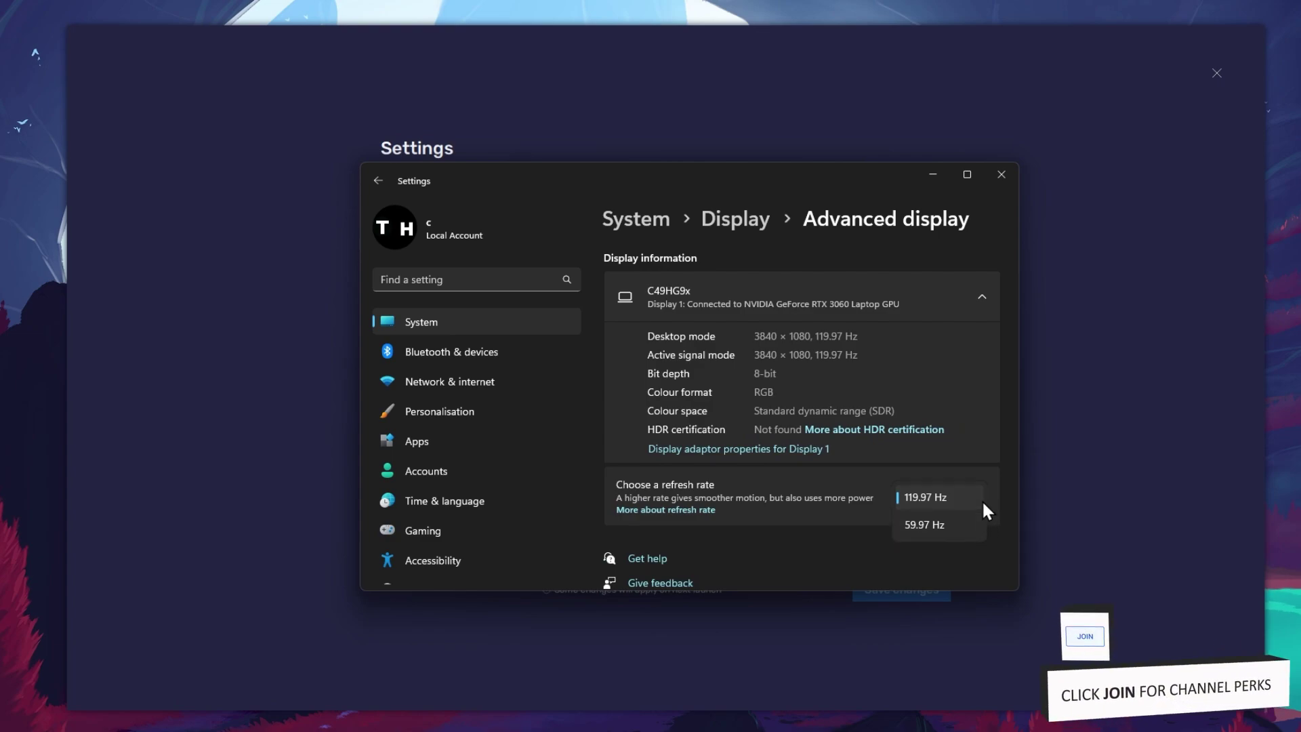
# Close Windows Settings and leave BlueStacks' Display FPS counter switched on
pyautogui.click(1001, 175)
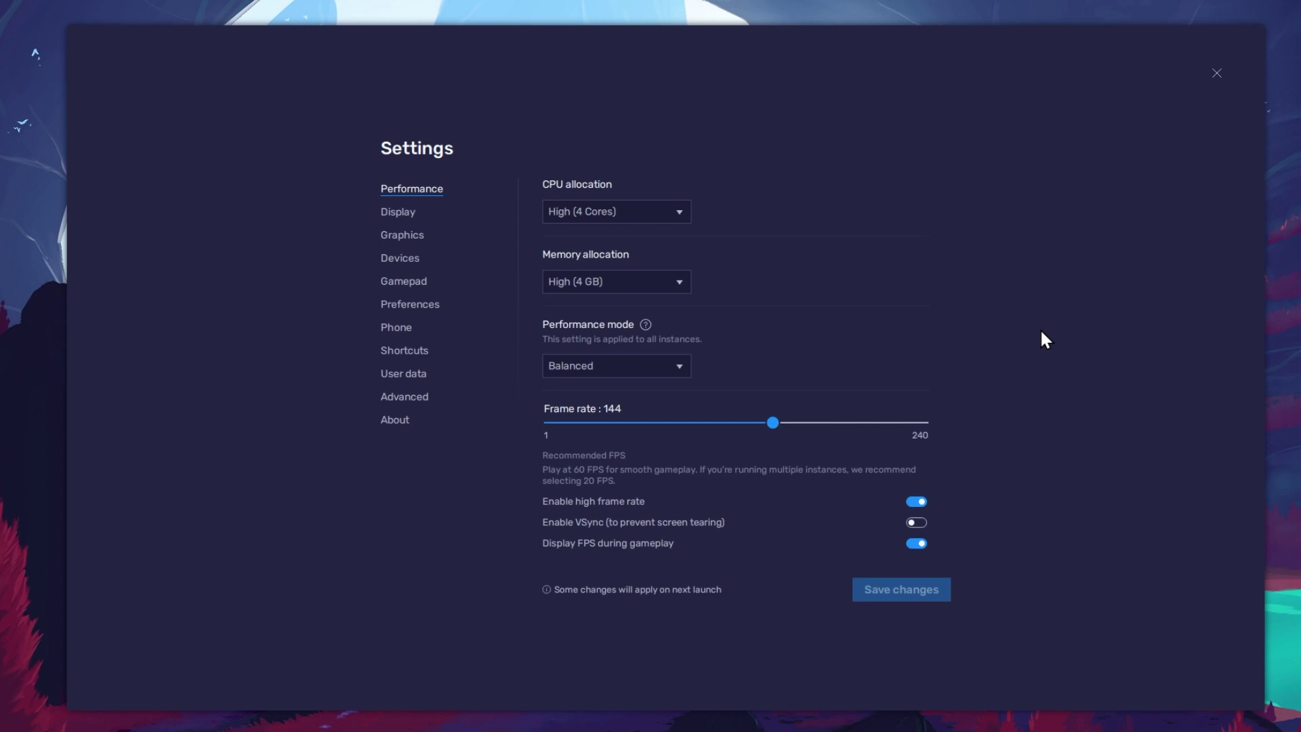
pyautogui.click(918, 543)
pyautogui.click(917, 543)
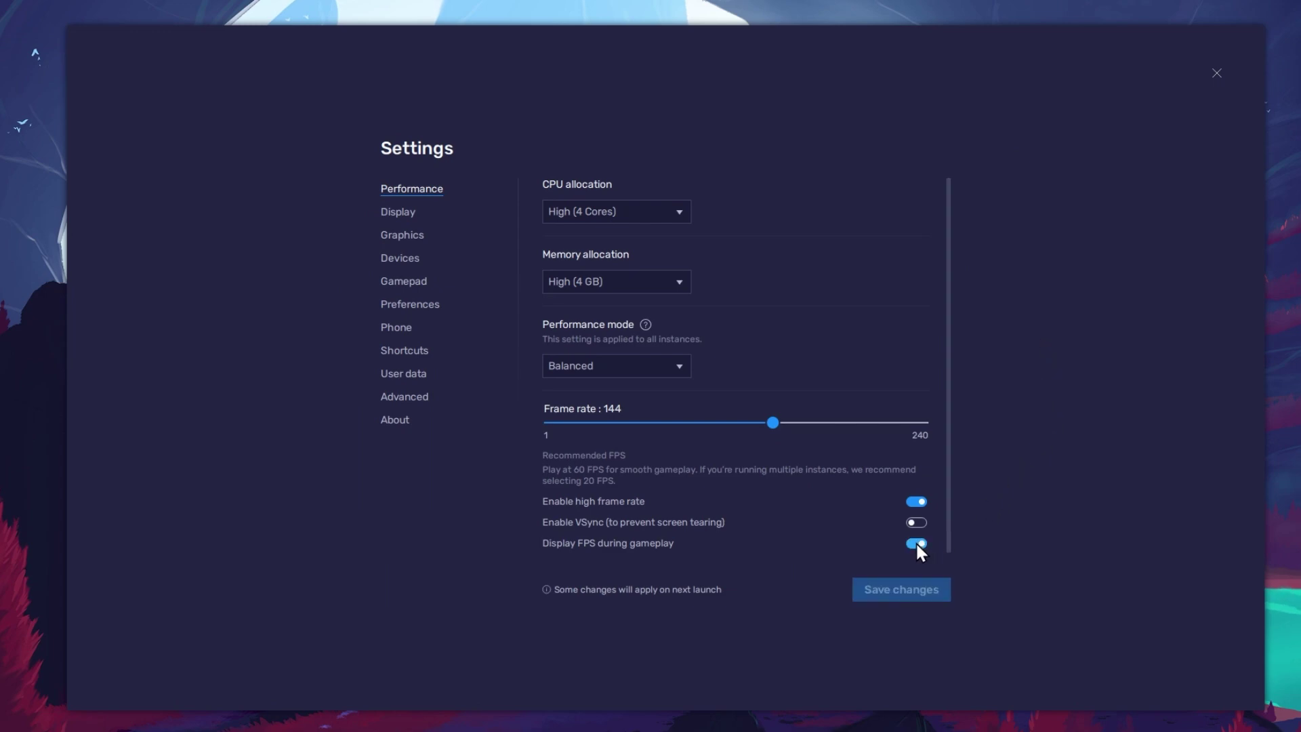
# On the Display page, keep Landscape orientation at 1600 x 900 resolution
pyautogui.click(396, 209)
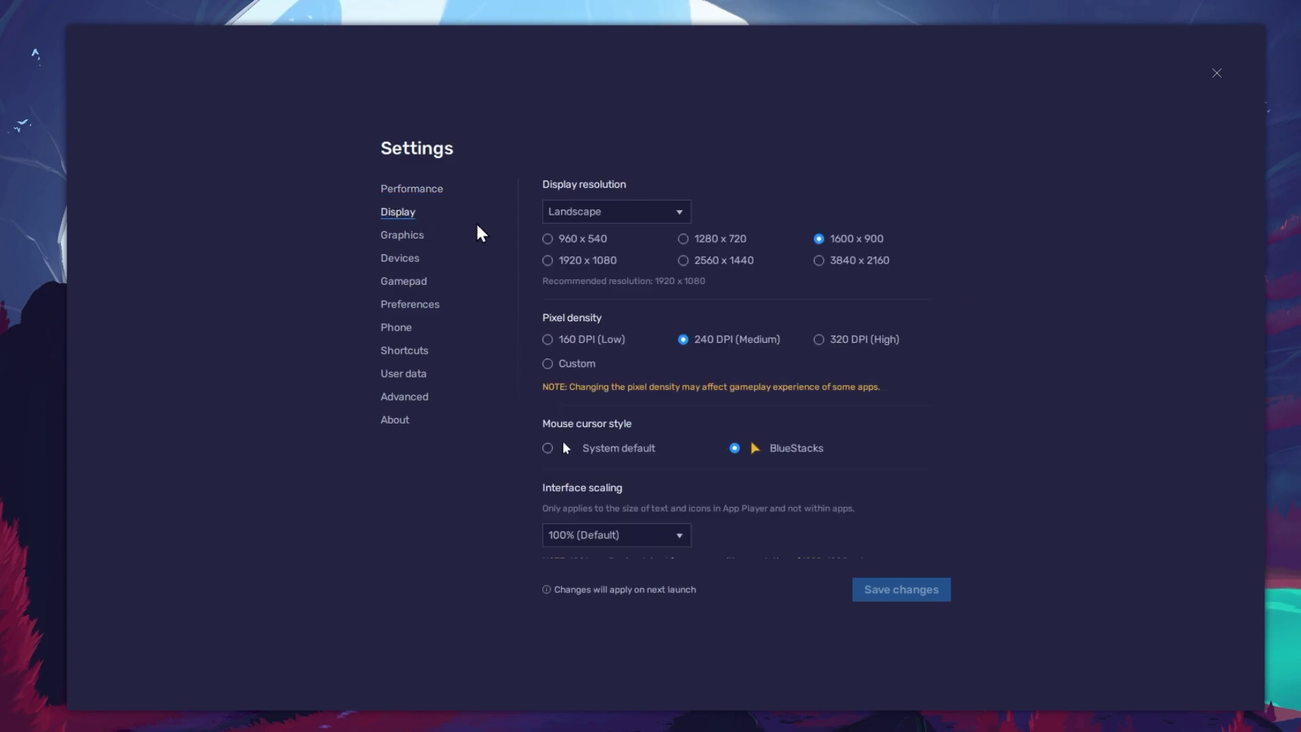
pyautogui.click(680, 215)
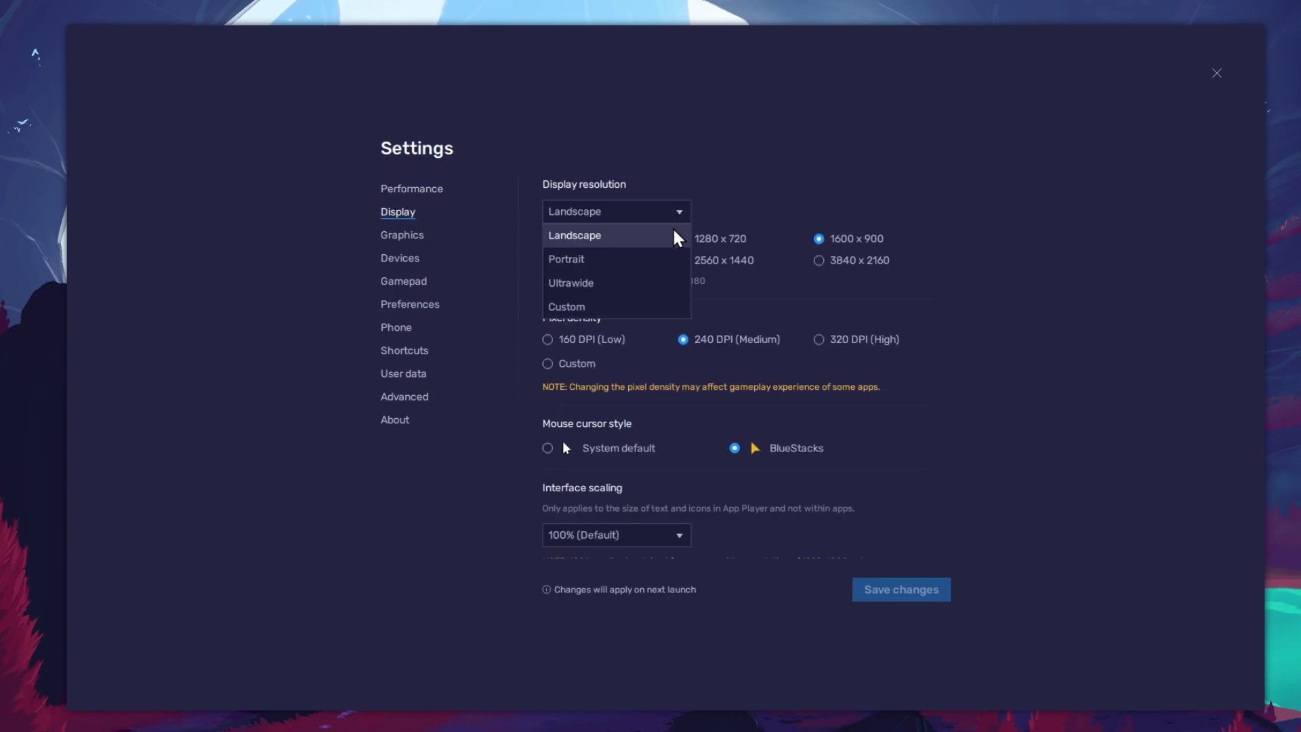
pyautogui.click(704, 234)
pyautogui.click(683, 238)
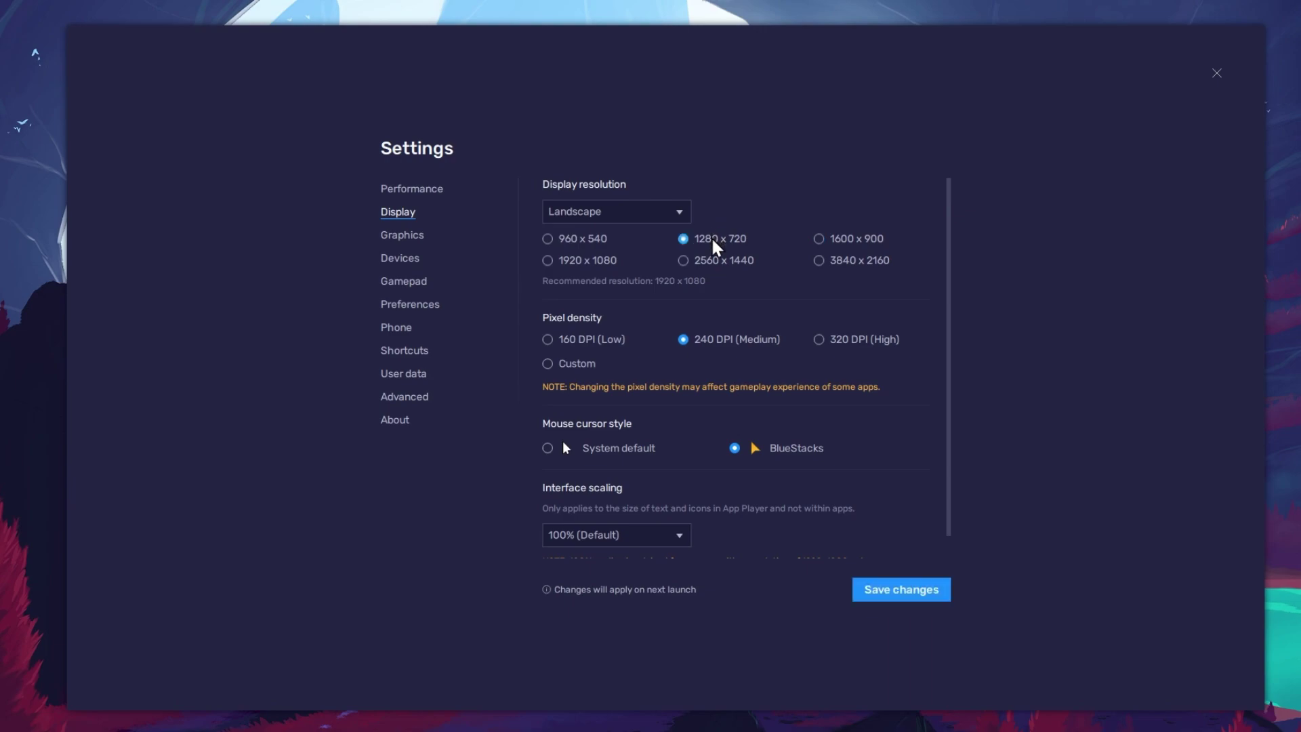
pyautogui.click(849, 240)
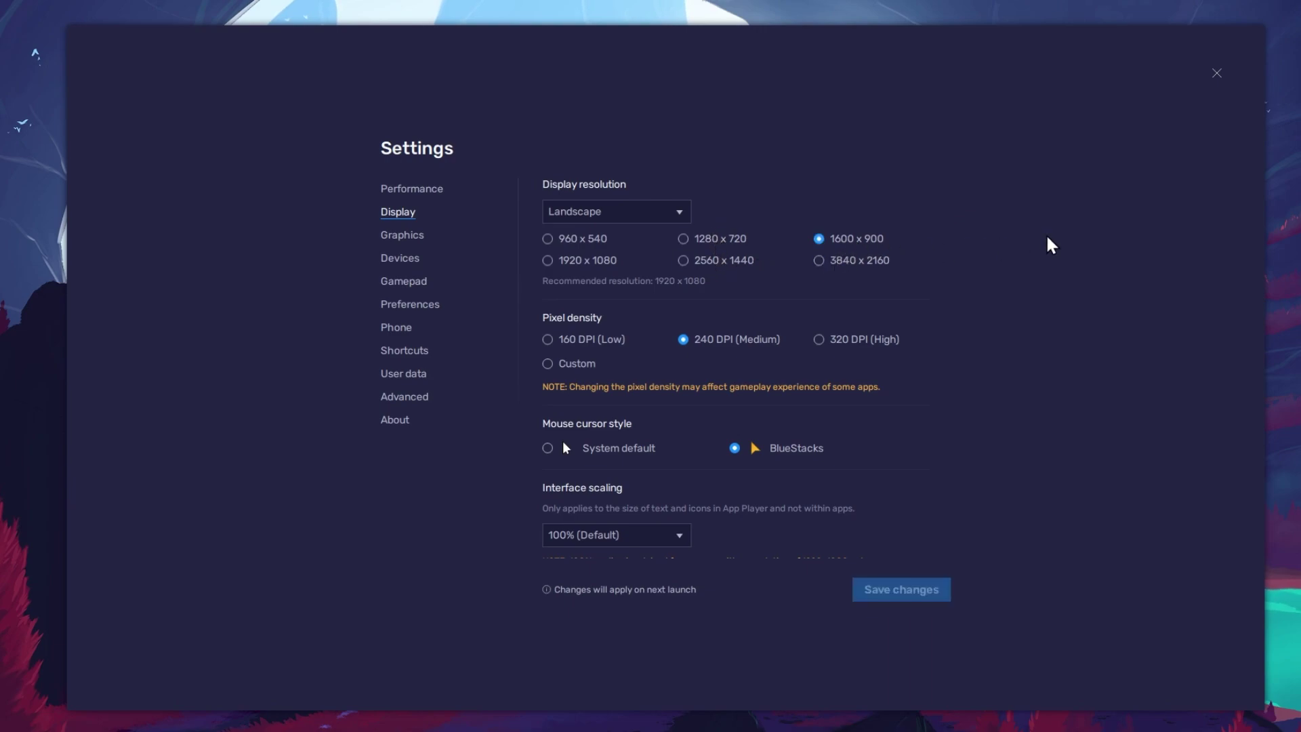
# Close Settings, enlarge the emulator window slightly, and launch Asphalt 9
pyautogui.click(1217, 72)
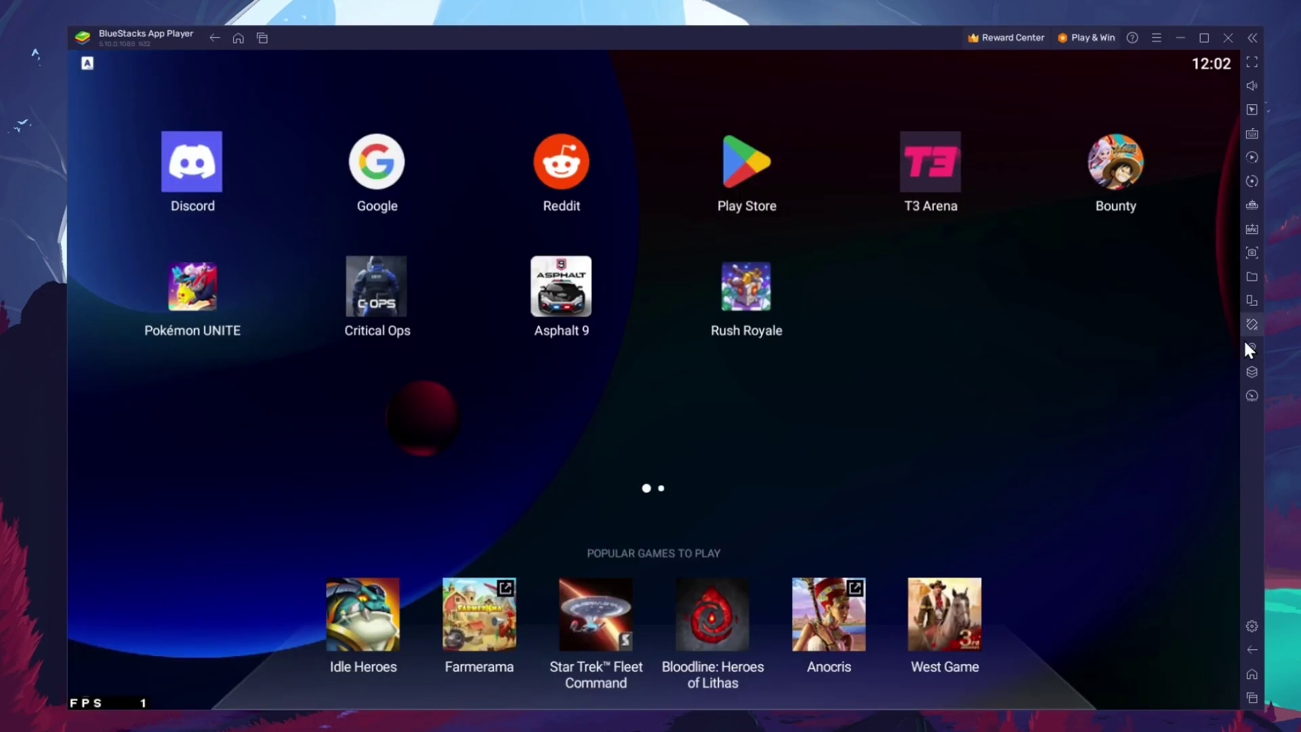
pyautogui.moveTo(1261, 708); pyautogui.dragTo(1271, 713)
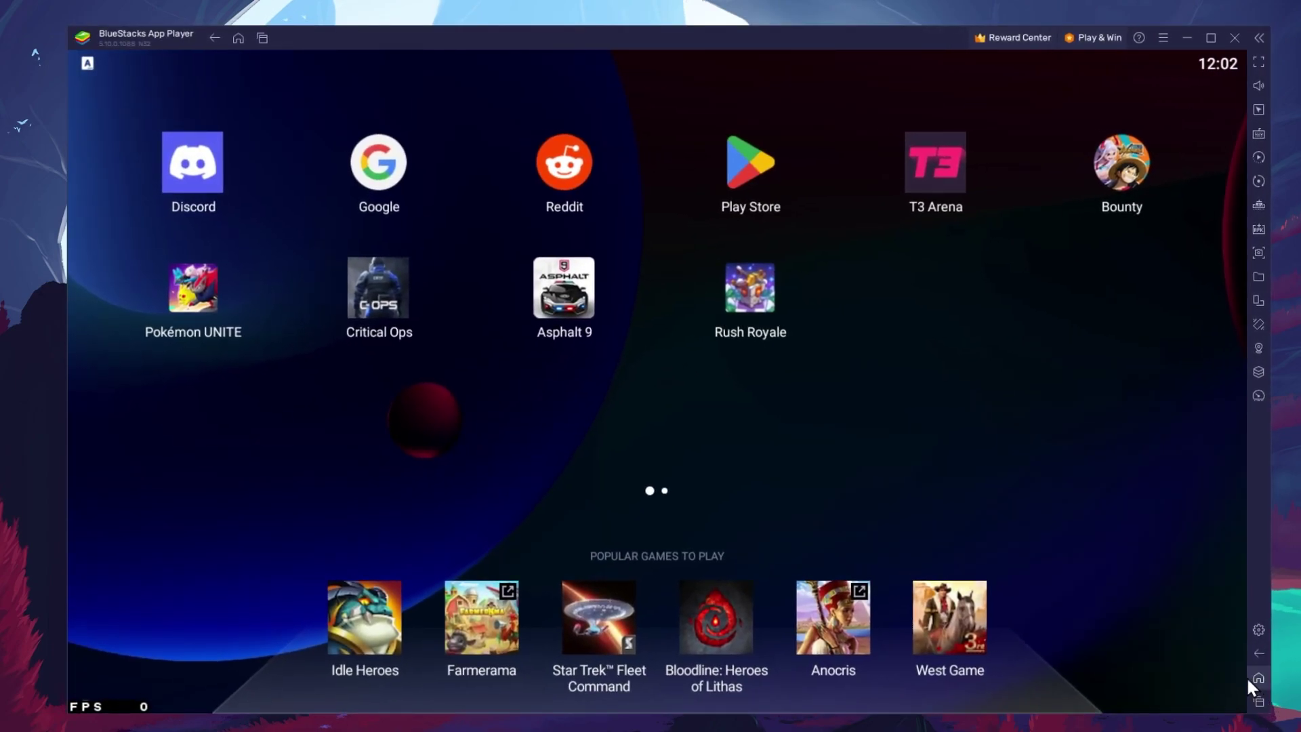
pyautogui.click(561, 316)
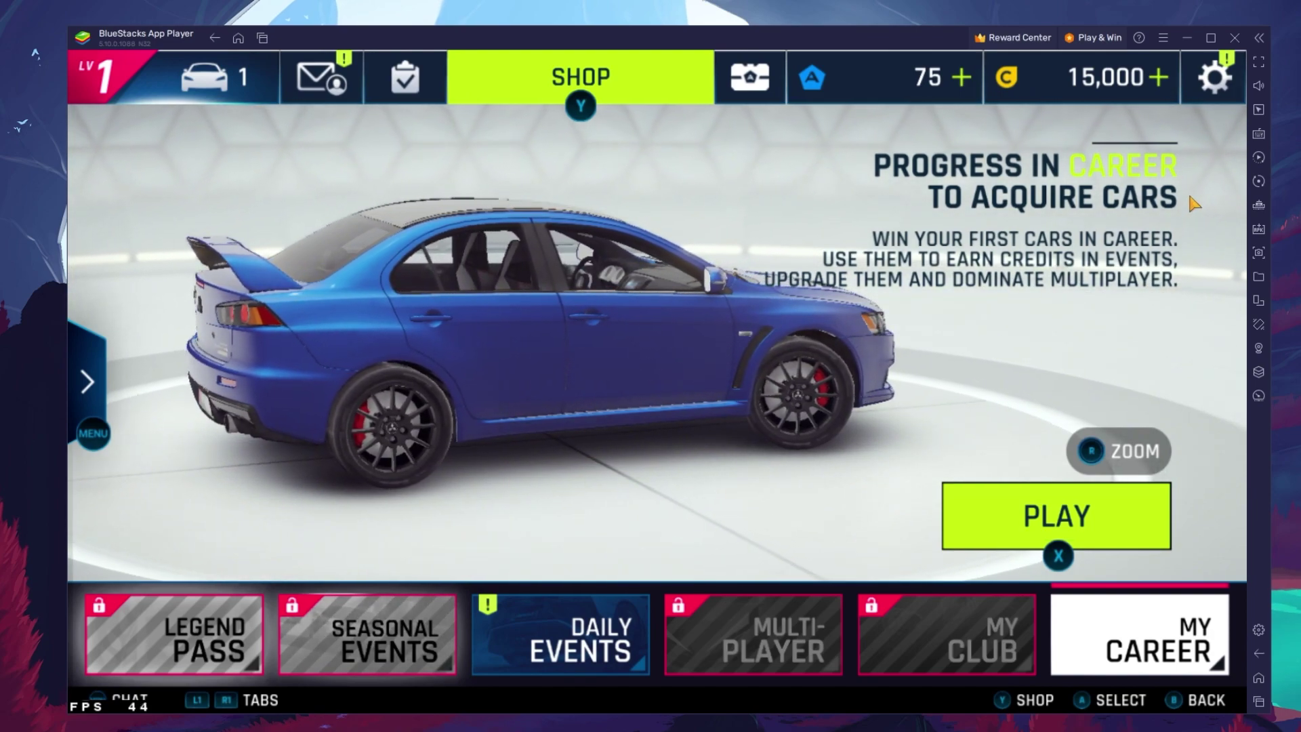
# Switch off Asphalt 9's on-screen control hints and close the game controls panel
pyautogui.moveTo(1260, 137)
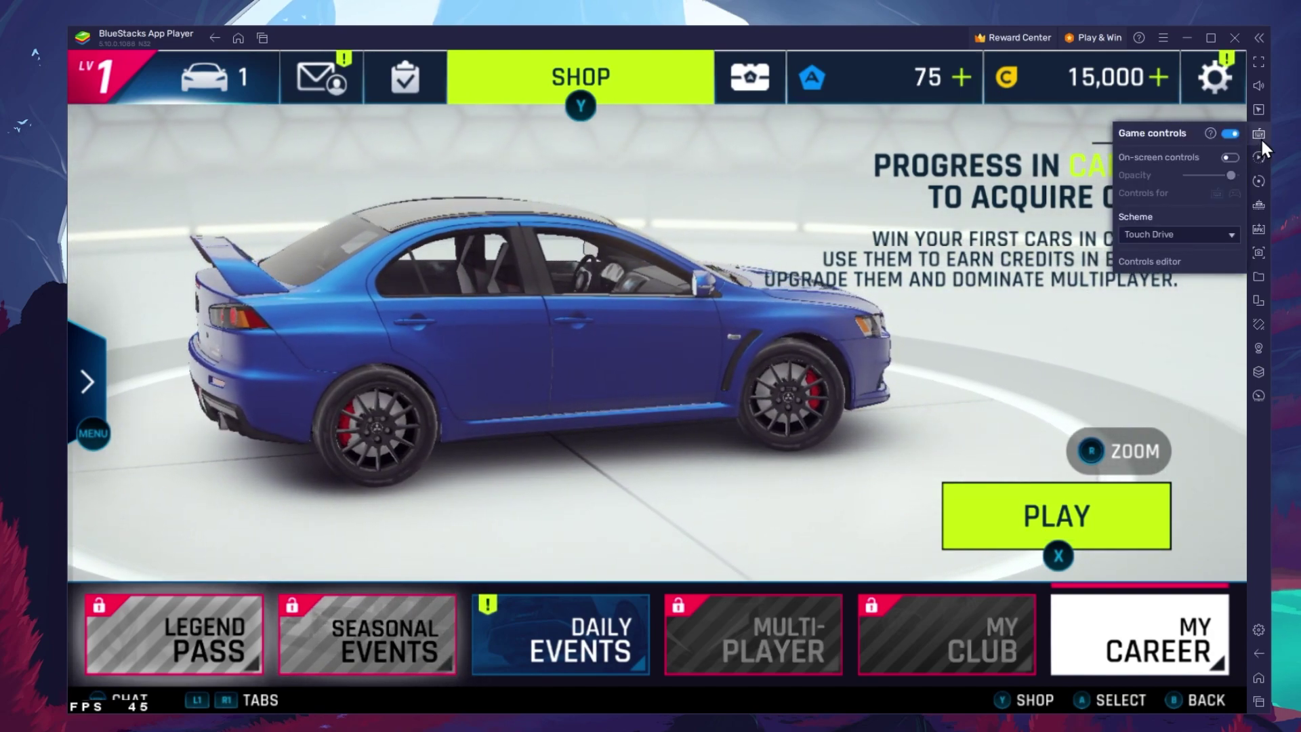
pyautogui.click(1225, 156)
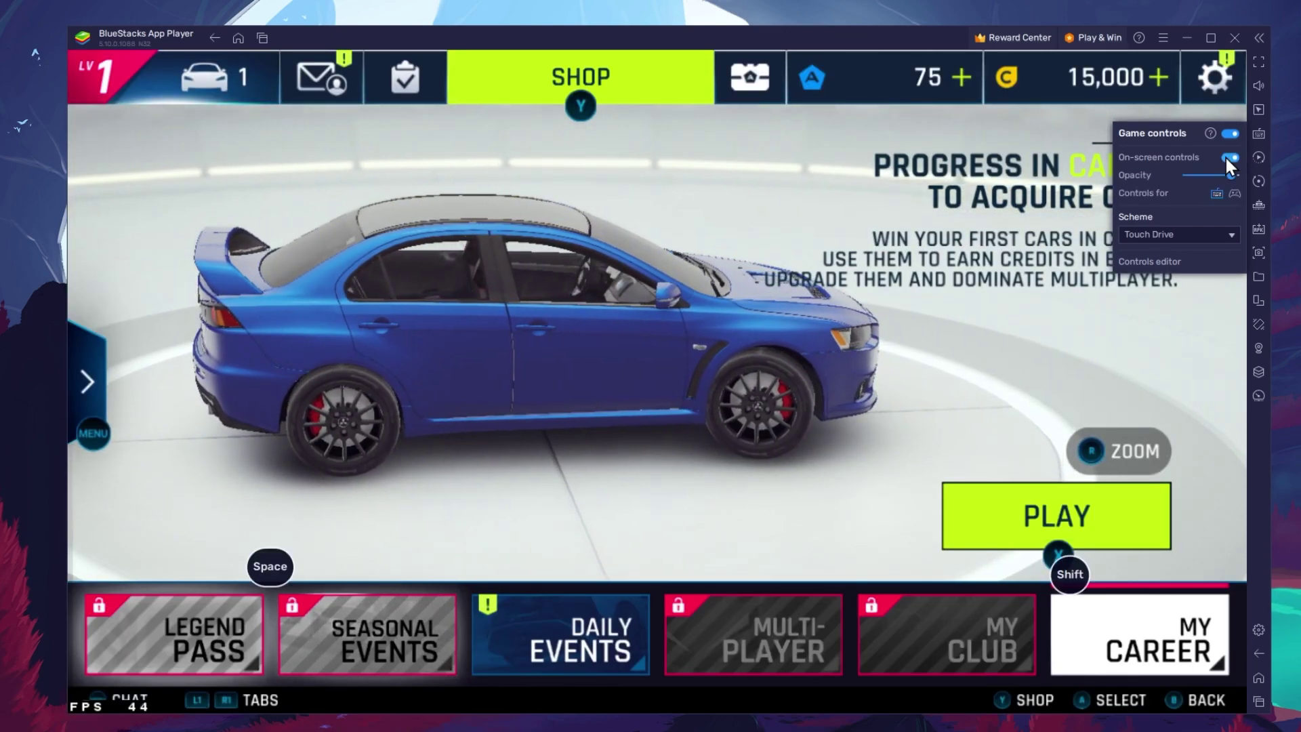
pyautogui.click(1260, 135)
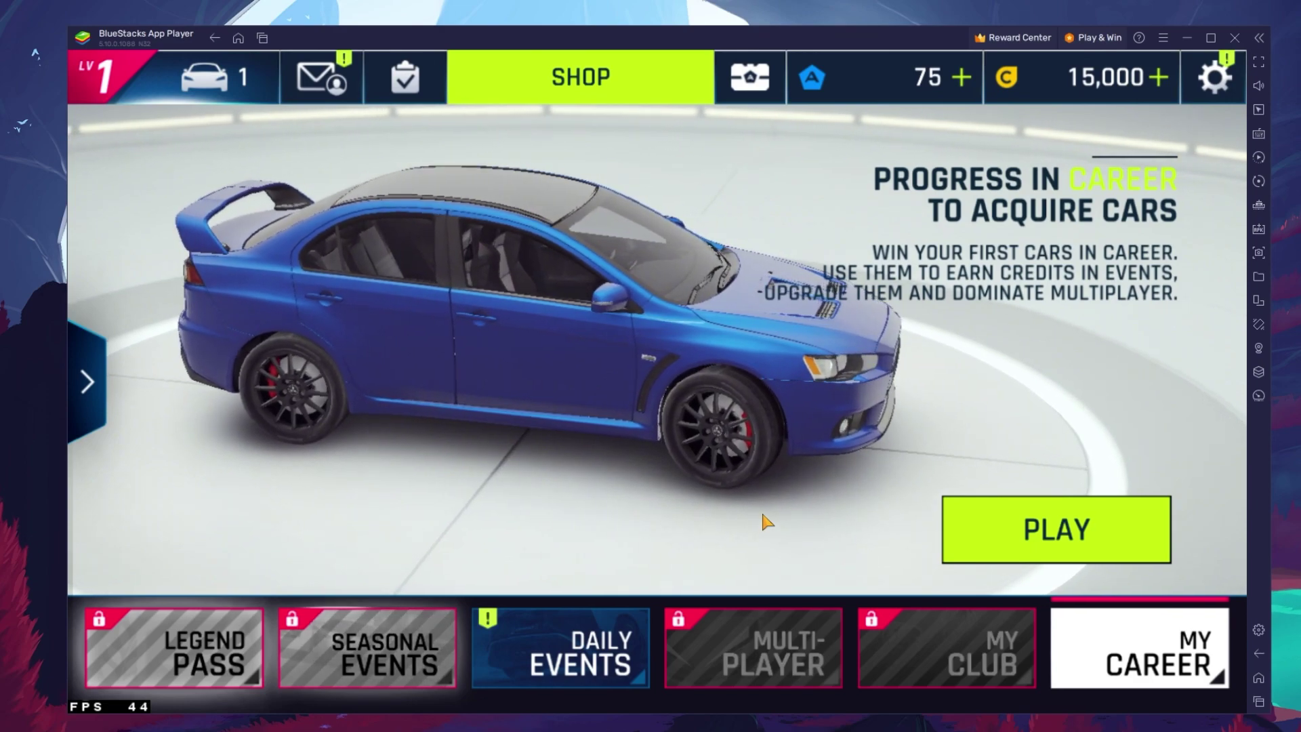
# In Sound & Display, set SFX 60%, Engine 34%, Music 29% and General 46%
pyautogui.click(1218, 79)
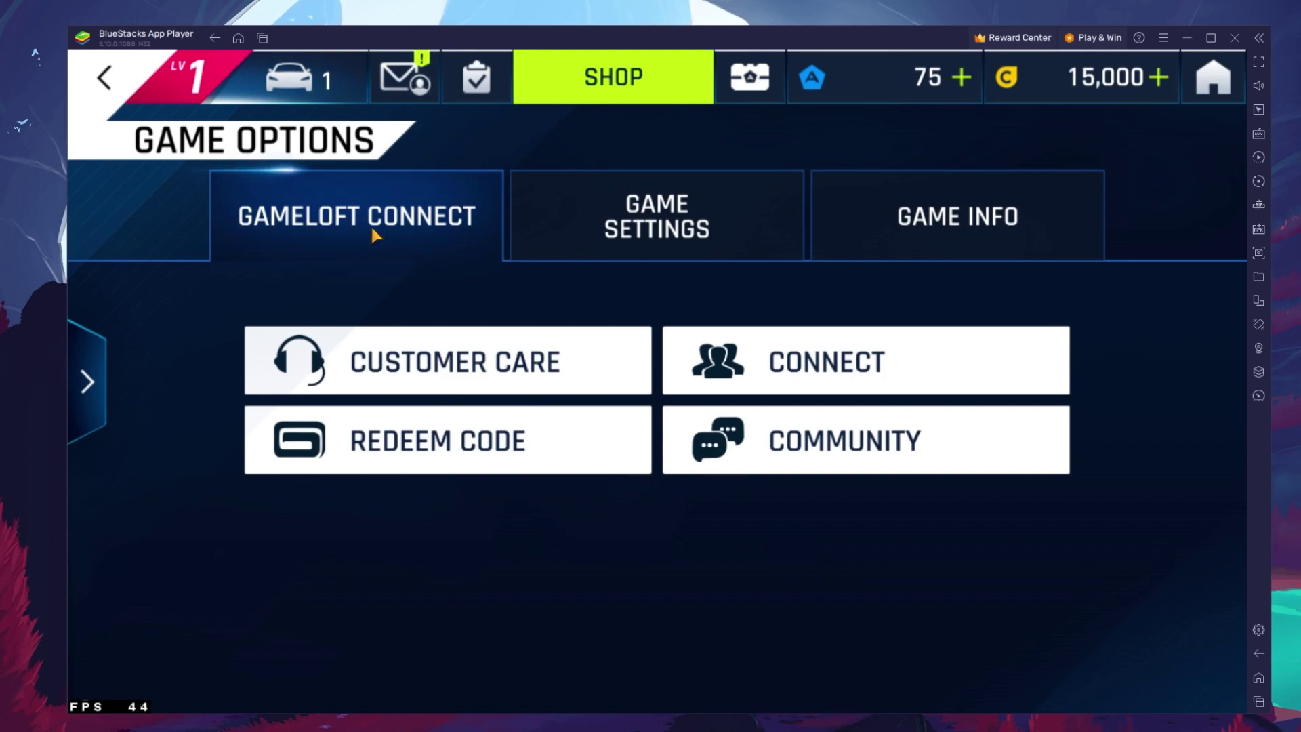
pyautogui.click(529, 233)
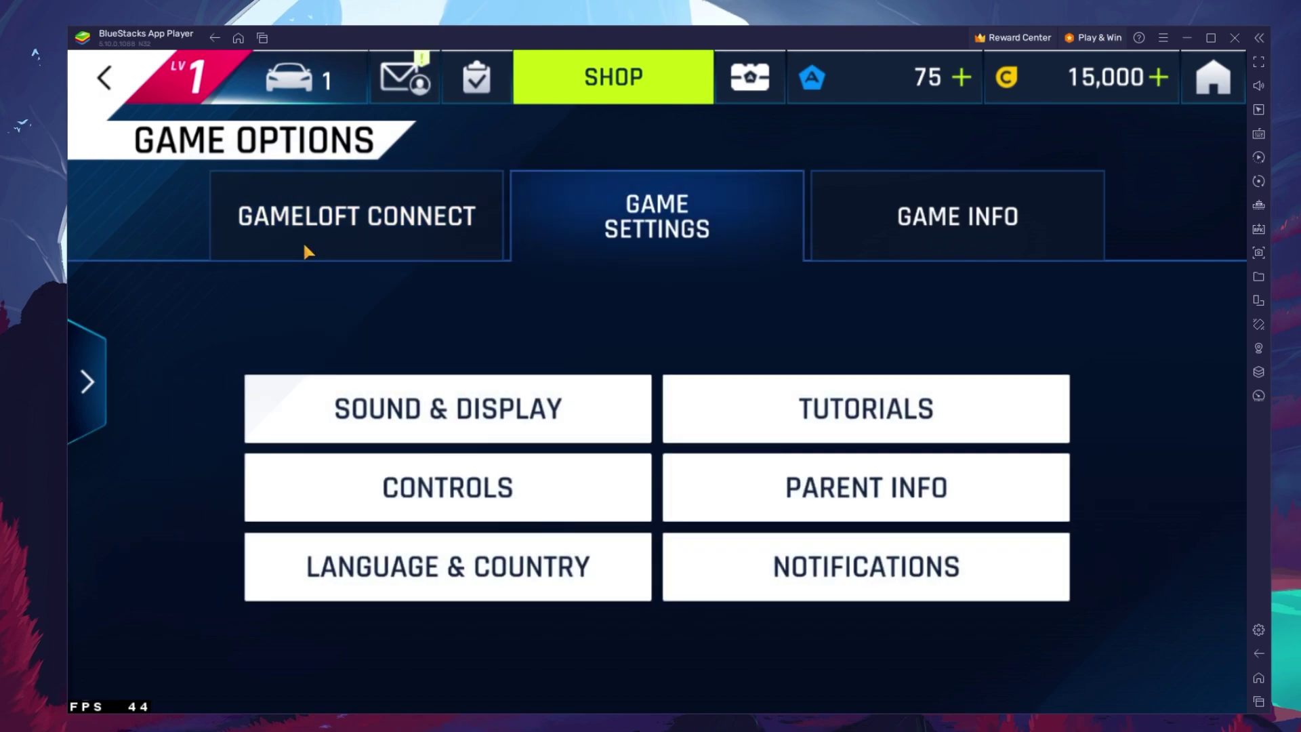
pyautogui.click(308, 406)
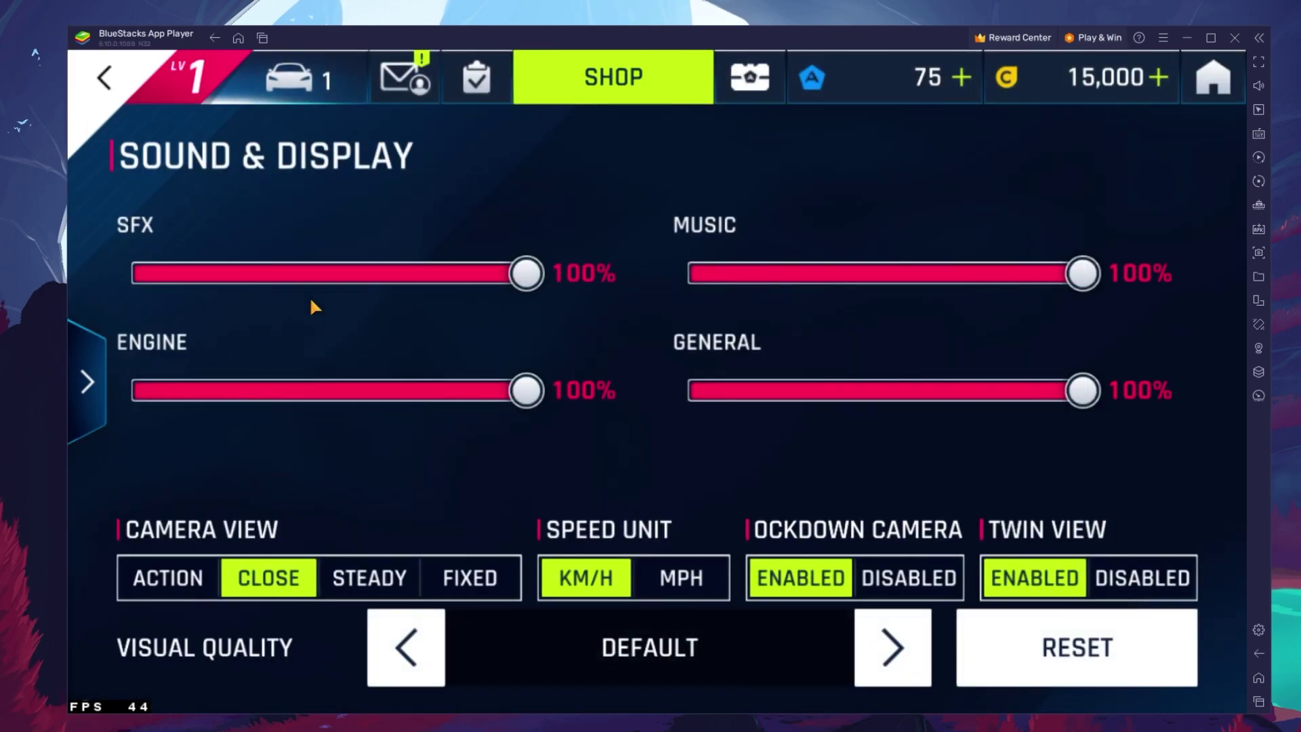
pyautogui.moveTo(526, 273); pyautogui.dragTo(372, 273)
pyautogui.moveTo(526, 390); pyautogui.dragTo(391, 390)
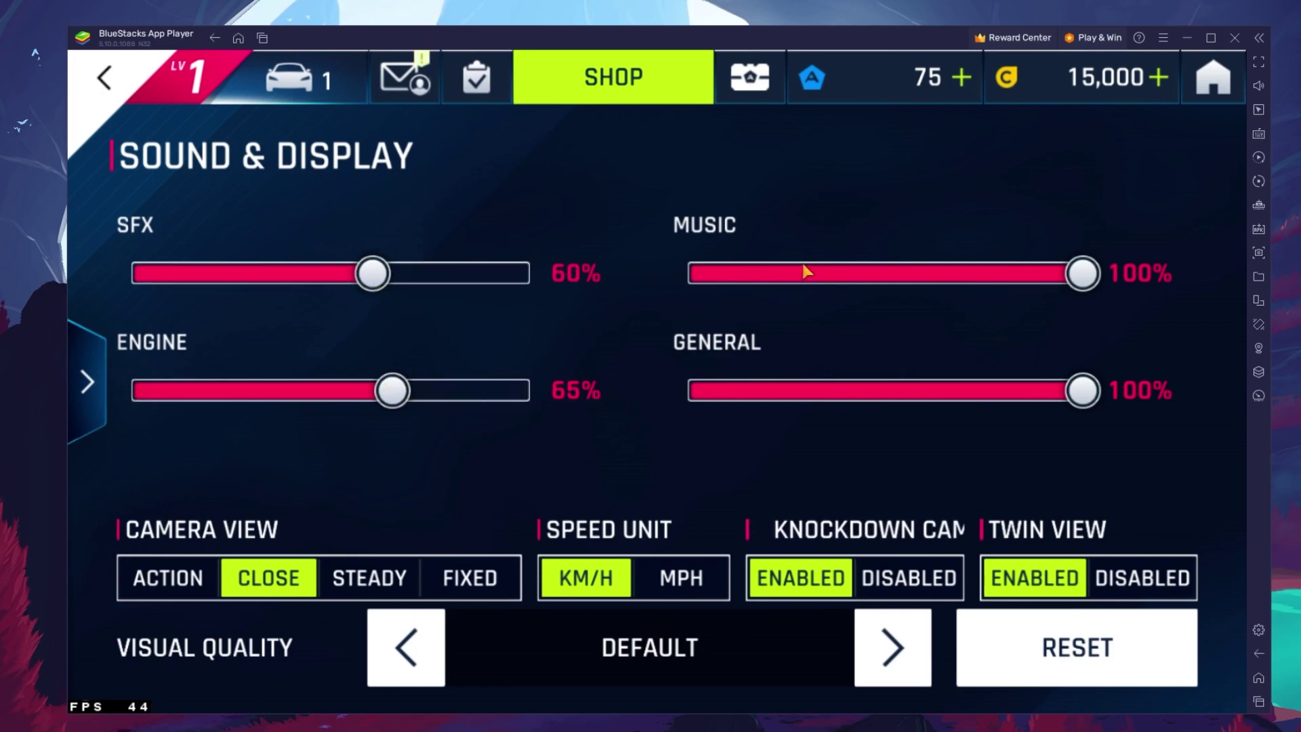
pyautogui.moveTo(1082, 273); pyautogui.dragTo(806, 273)
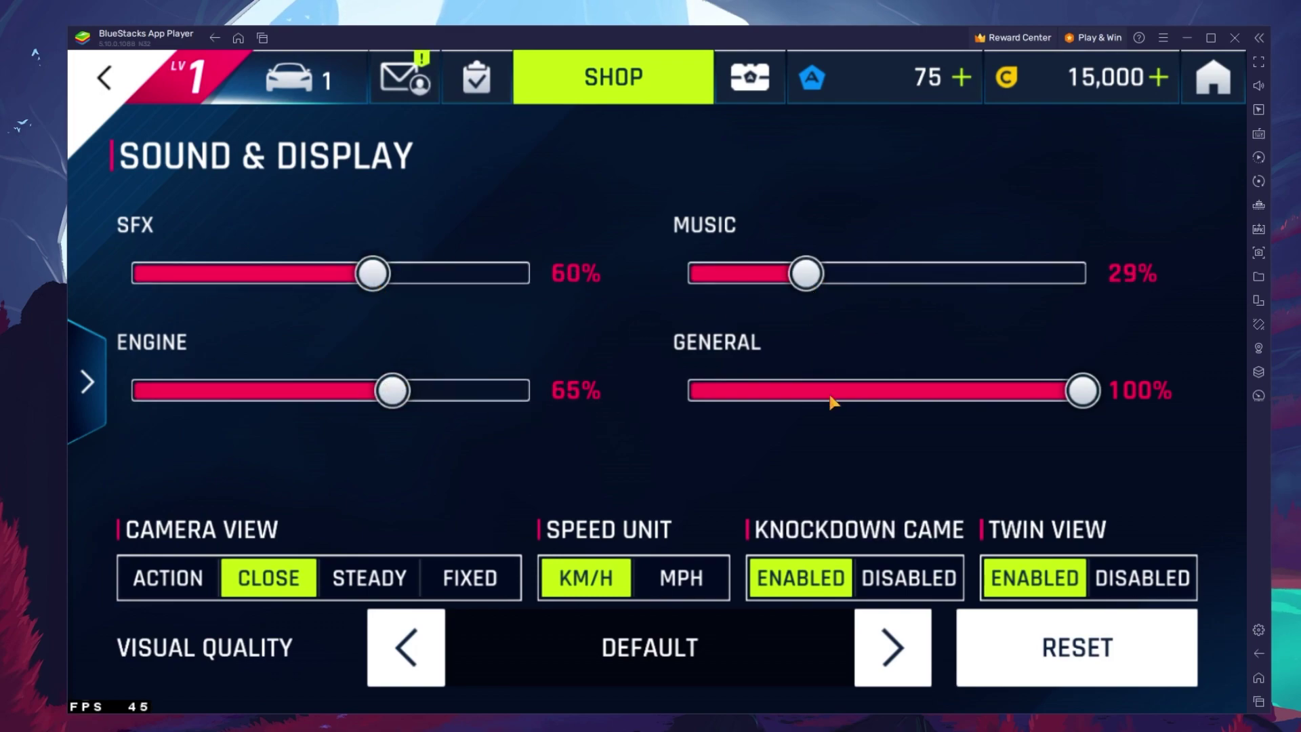
pyautogui.moveTo(1082, 390); pyautogui.dragTo(873, 391)
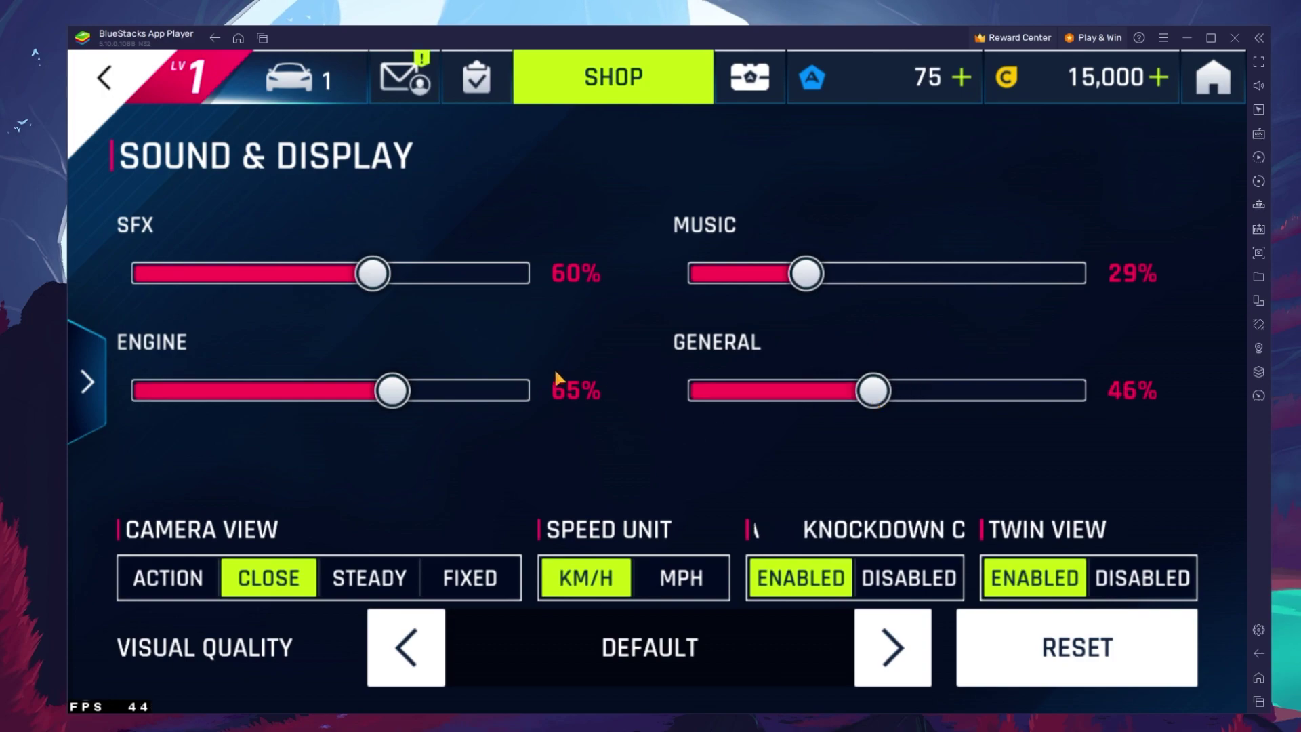
pyautogui.moveTo(393, 392); pyautogui.dragTo(272, 400)
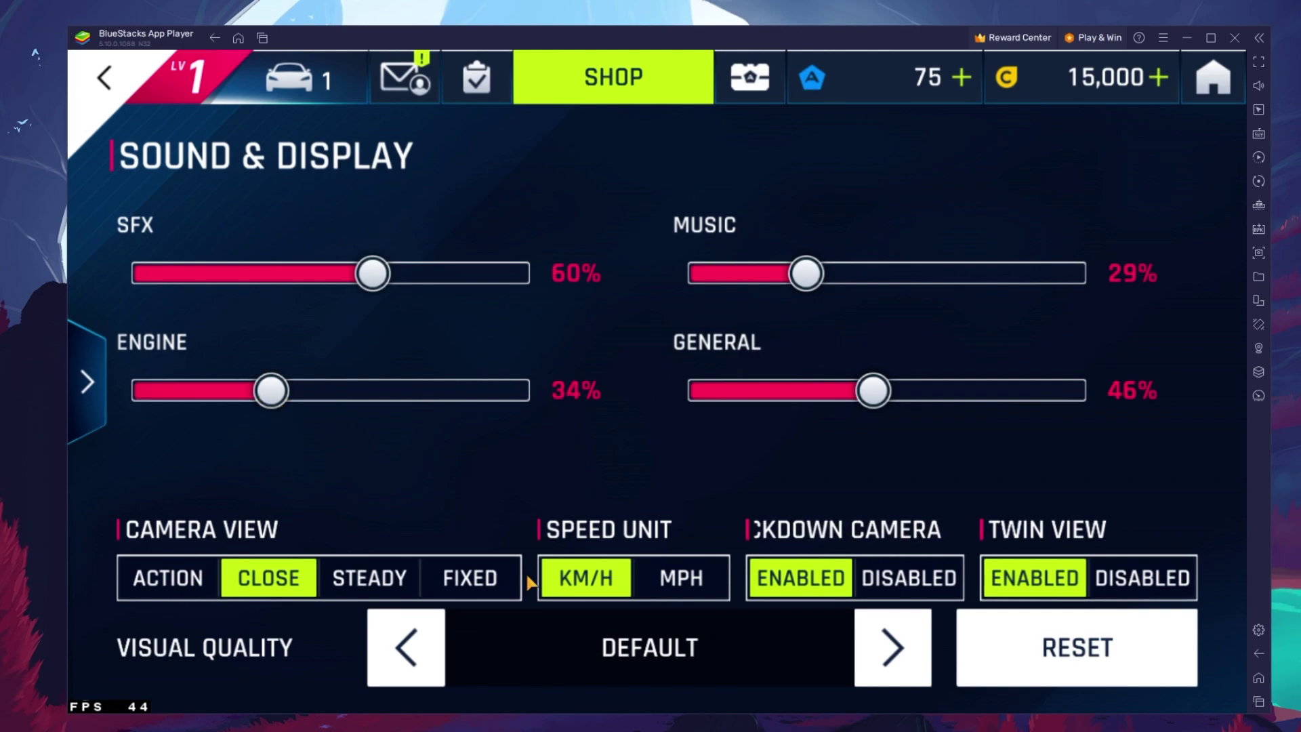
pyautogui.click(576, 581)
pyautogui.click(594, 583)
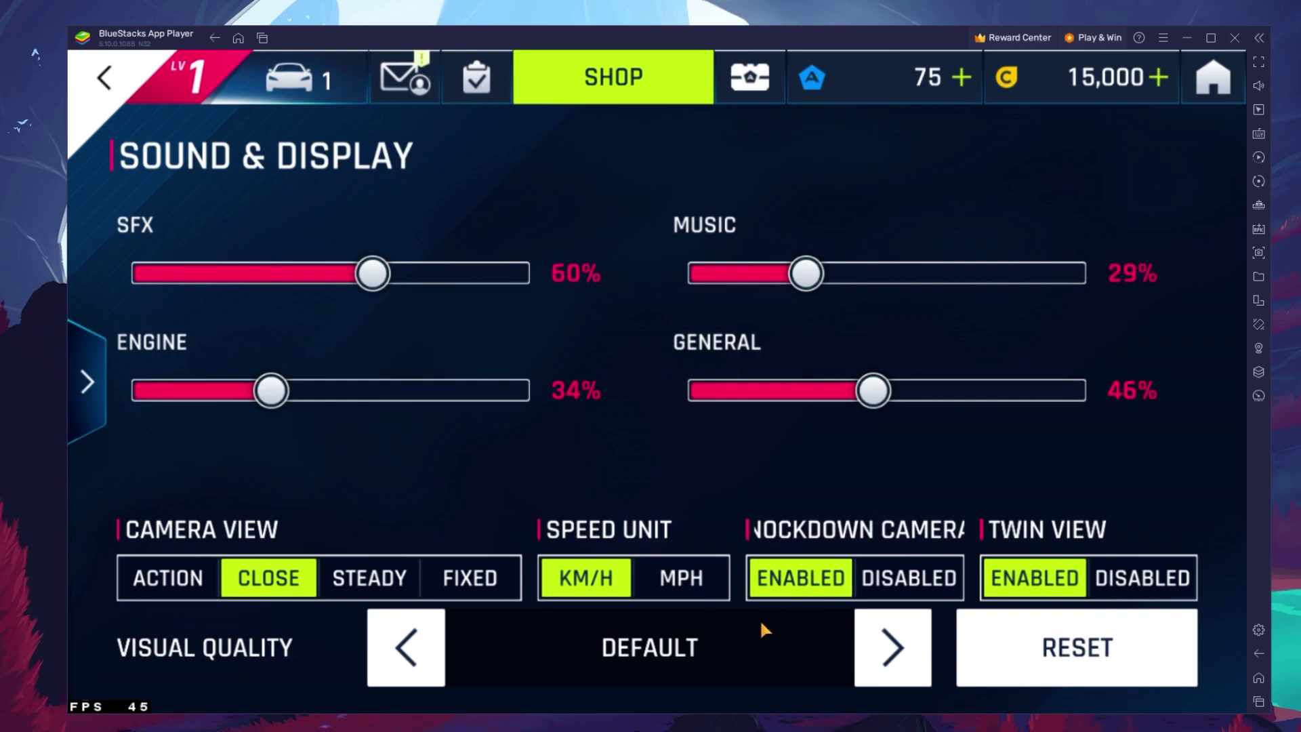
pyautogui.click(405, 647)
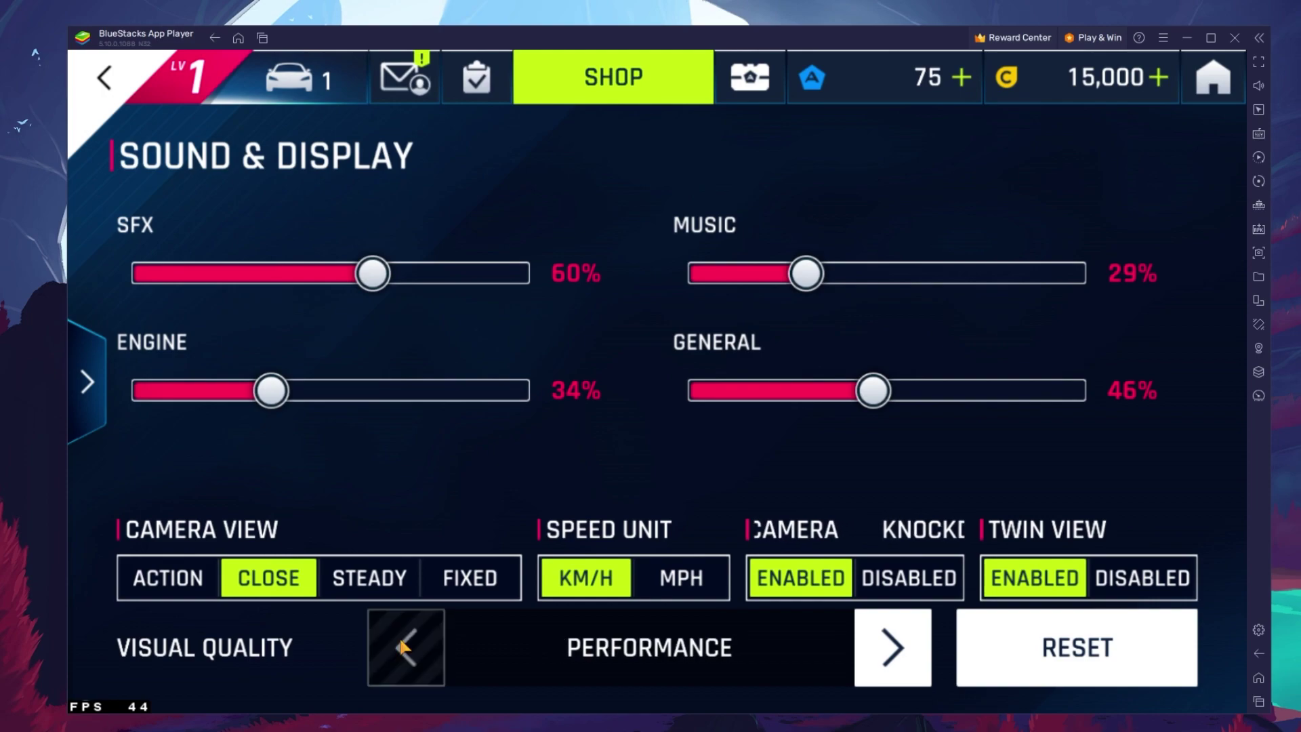
pyautogui.click(869, 649)
pyautogui.click(870, 647)
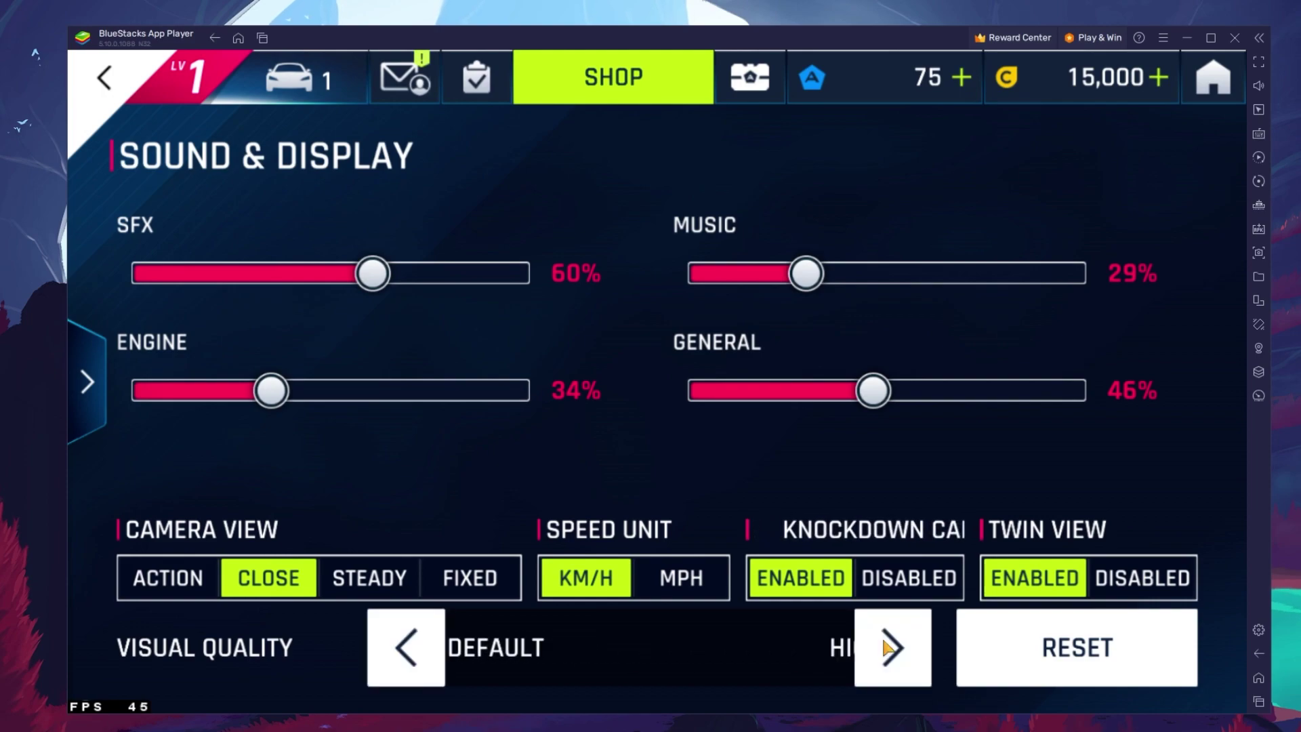
pyautogui.click(382, 649)
pyautogui.click(380, 642)
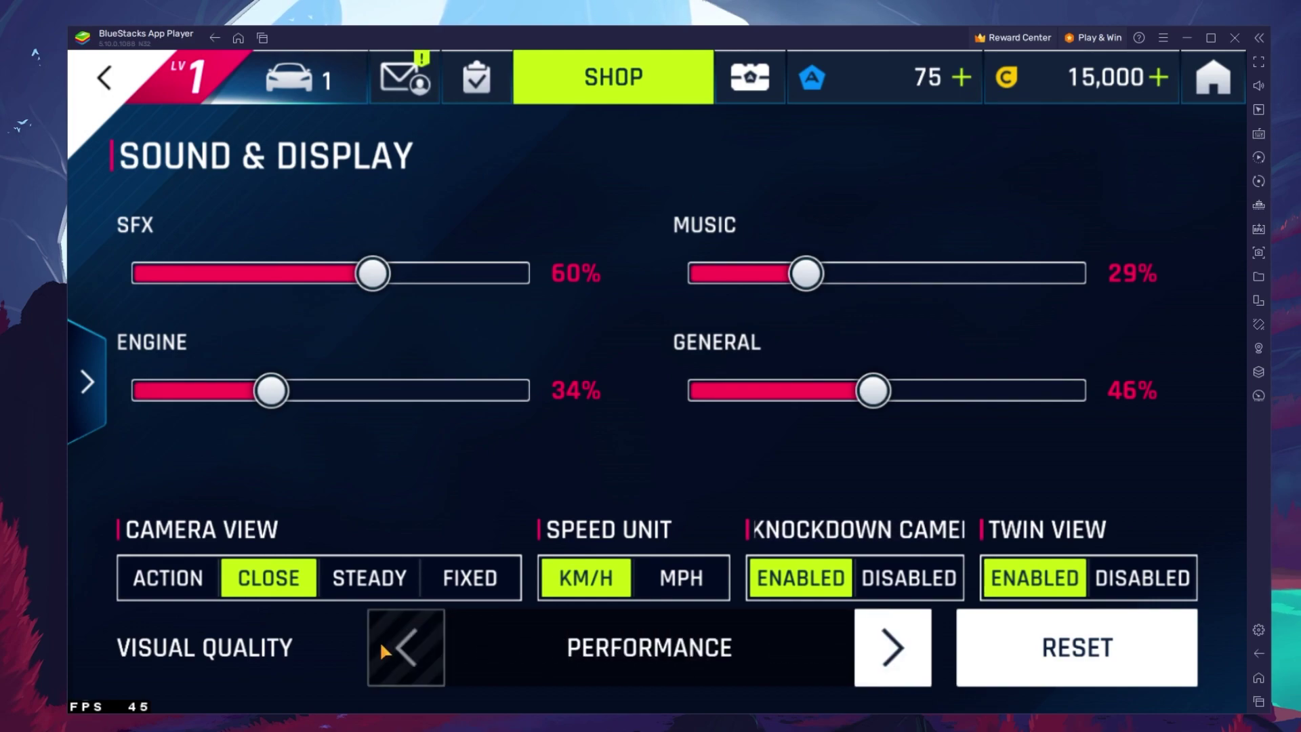
pyautogui.click(876, 649)
pyautogui.click(872, 648)
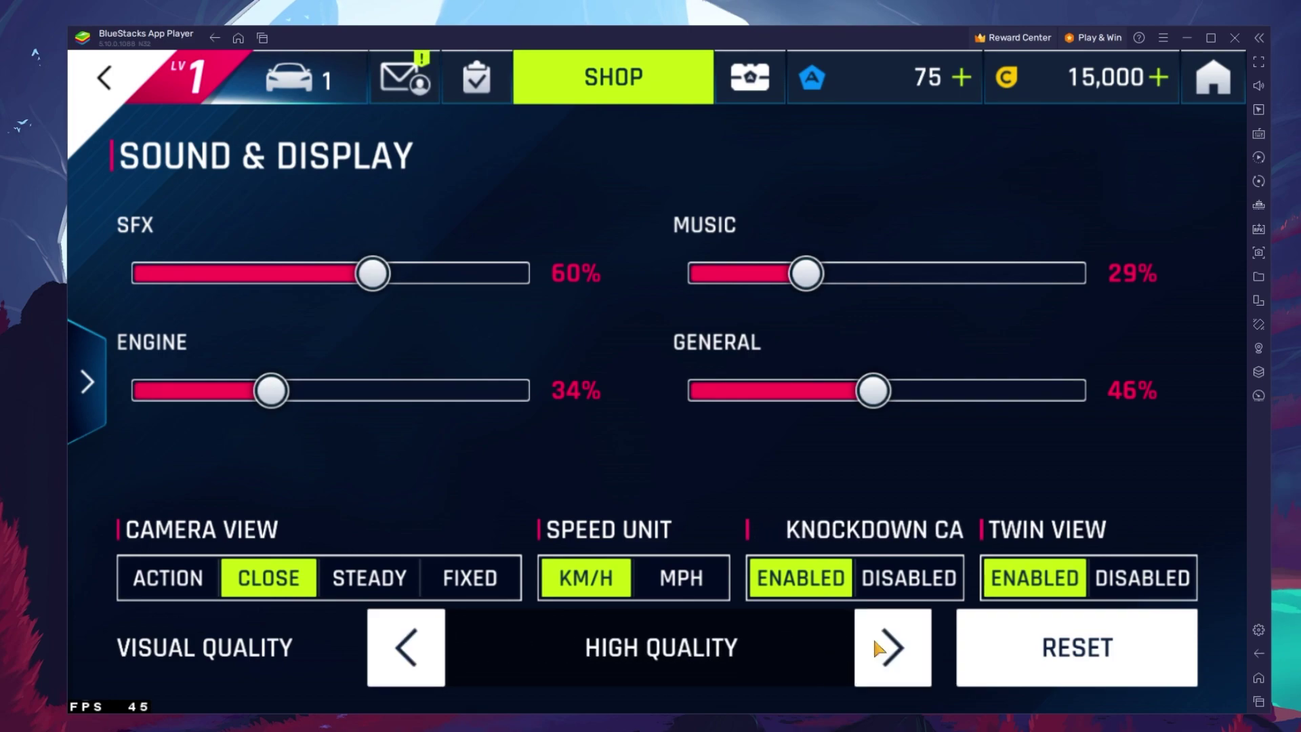
pyautogui.click(420, 635)
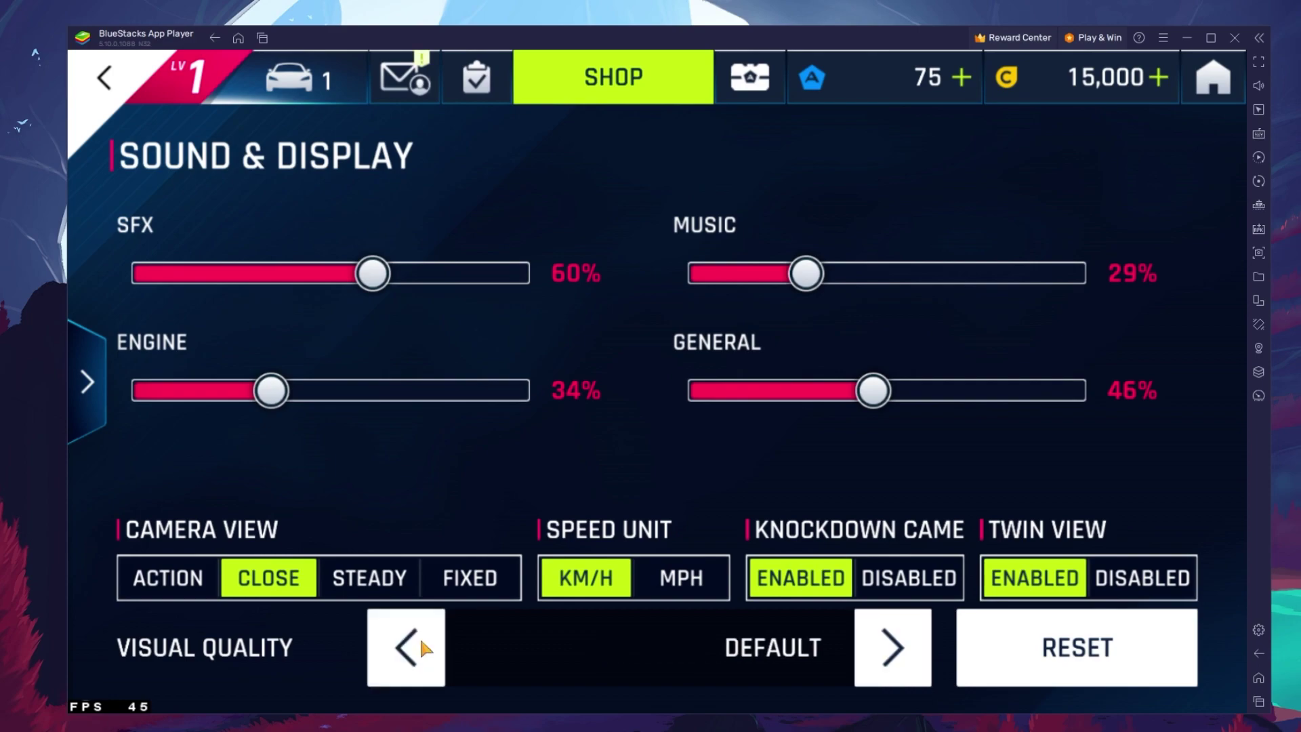
pyautogui.click(420, 637)
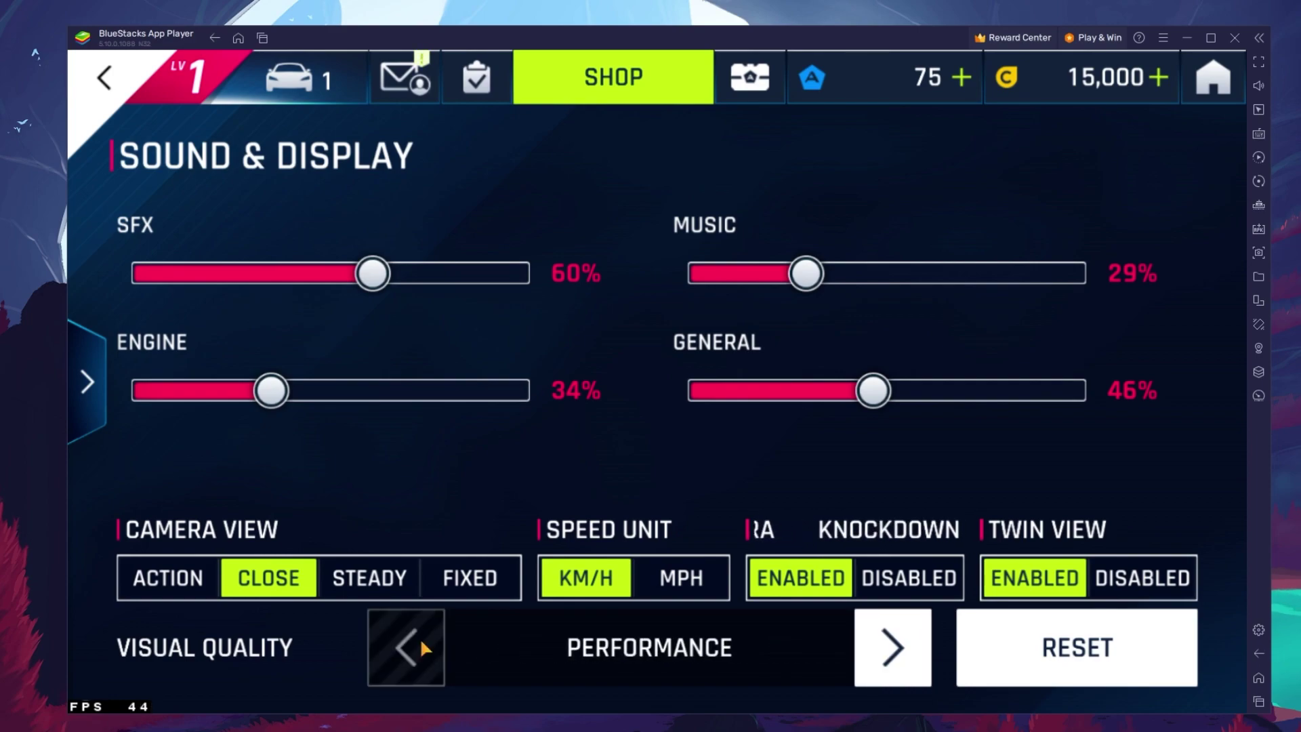
pyautogui.click(876, 631)
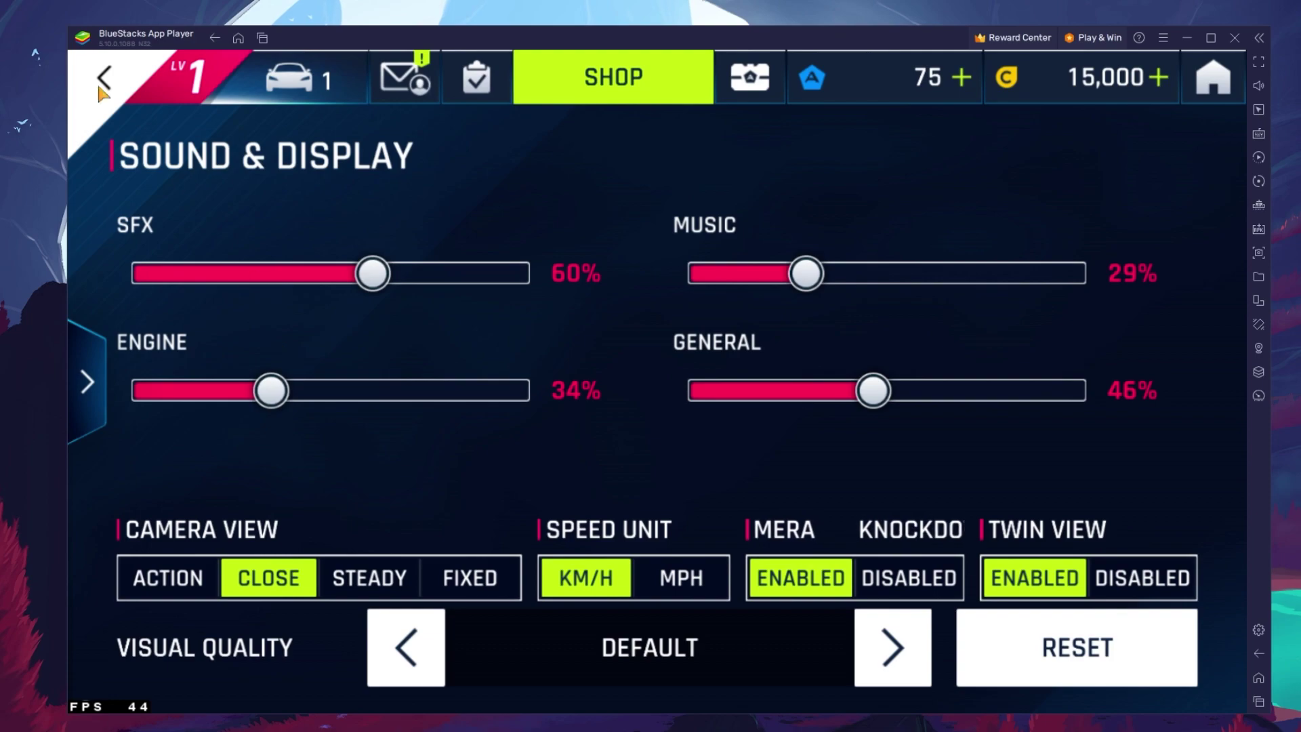
# Choose the Controller Manual scheme, adjust steering sensitivity, and dismiss the controller tips
pyautogui.press('Escape')
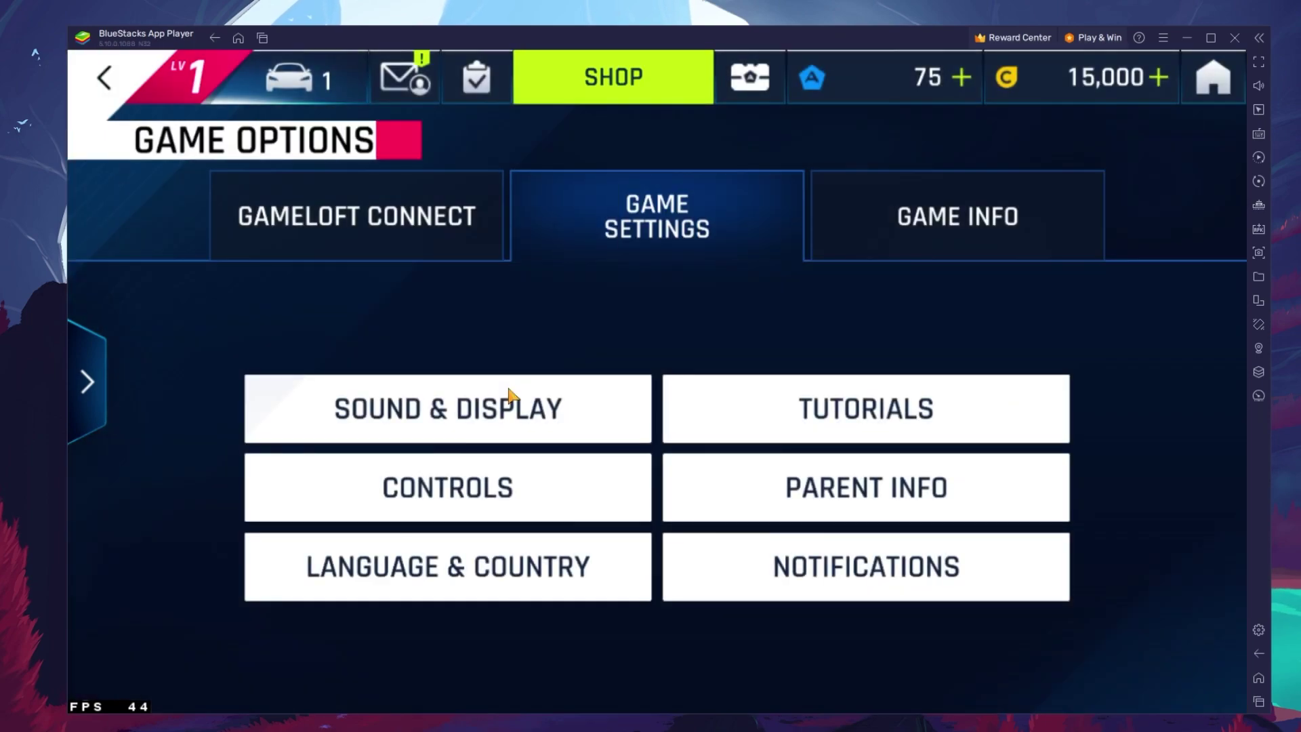
pyautogui.click(458, 477)
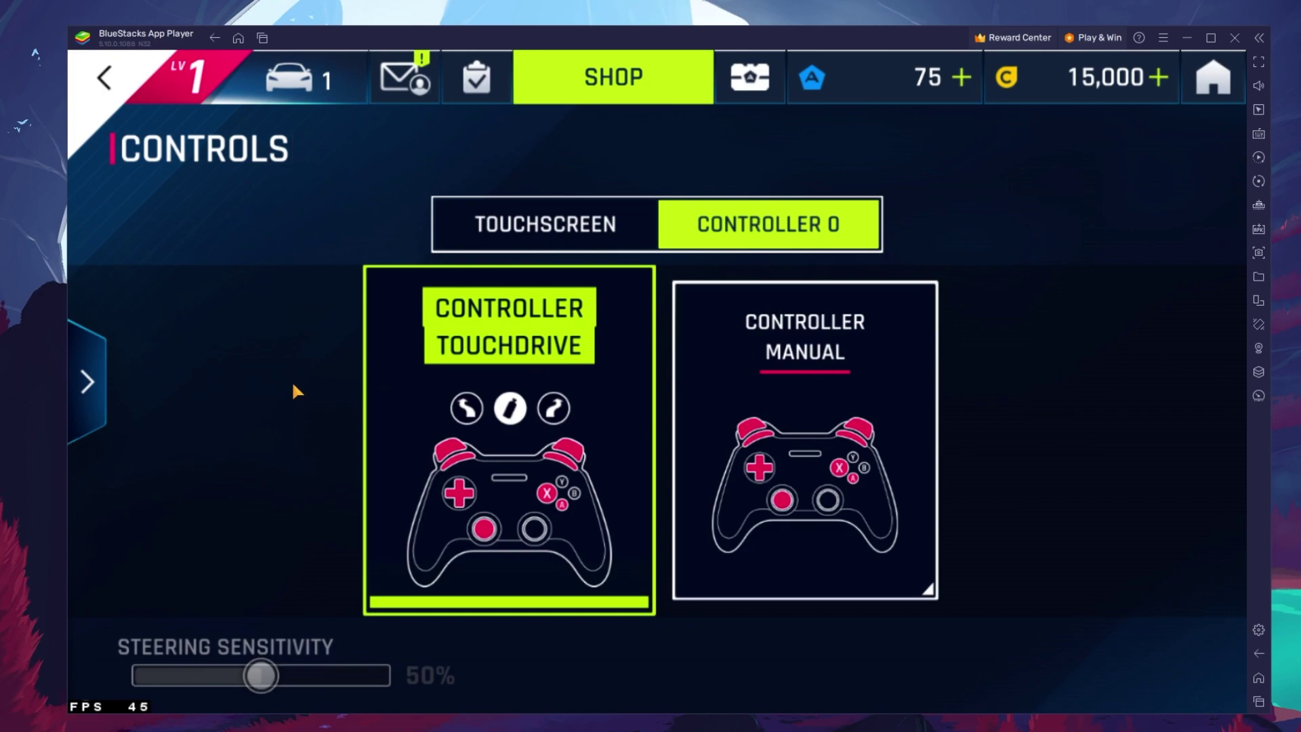
pyautogui.click(749, 400)
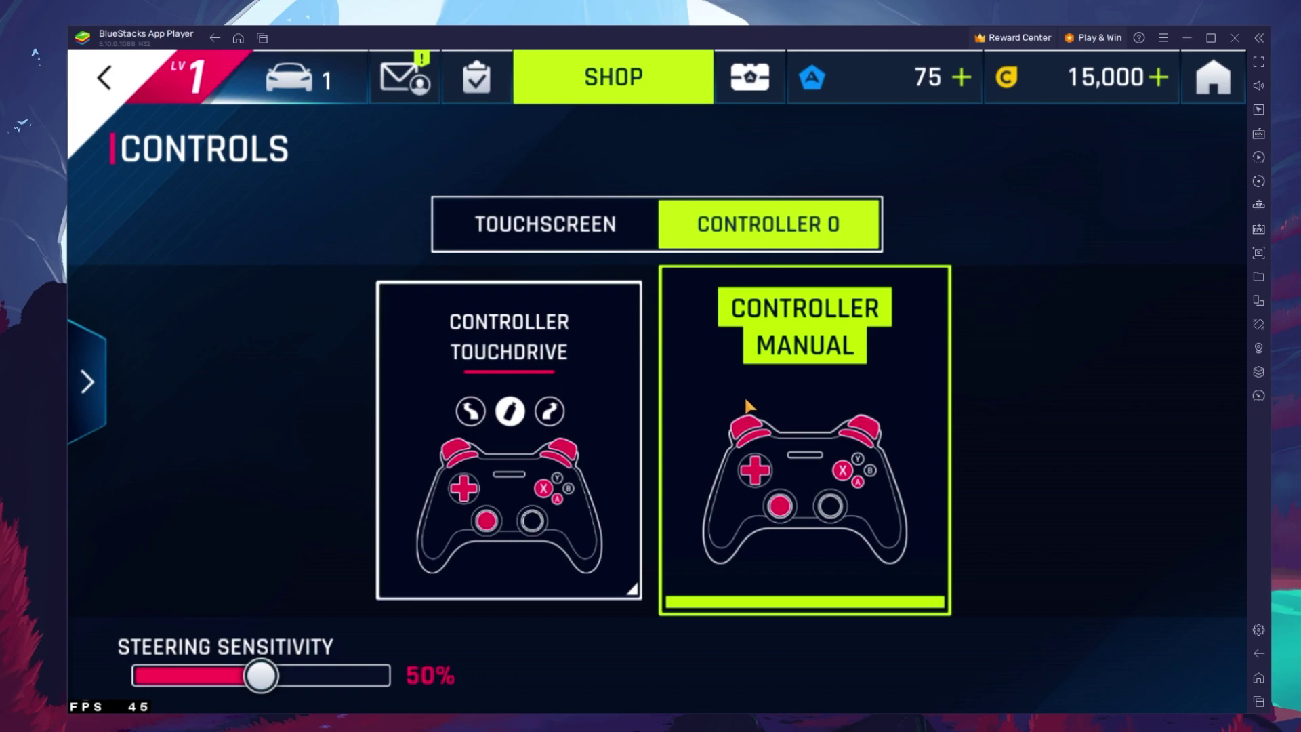
pyautogui.moveTo(275, 673); pyautogui.dragTo(280, 675)
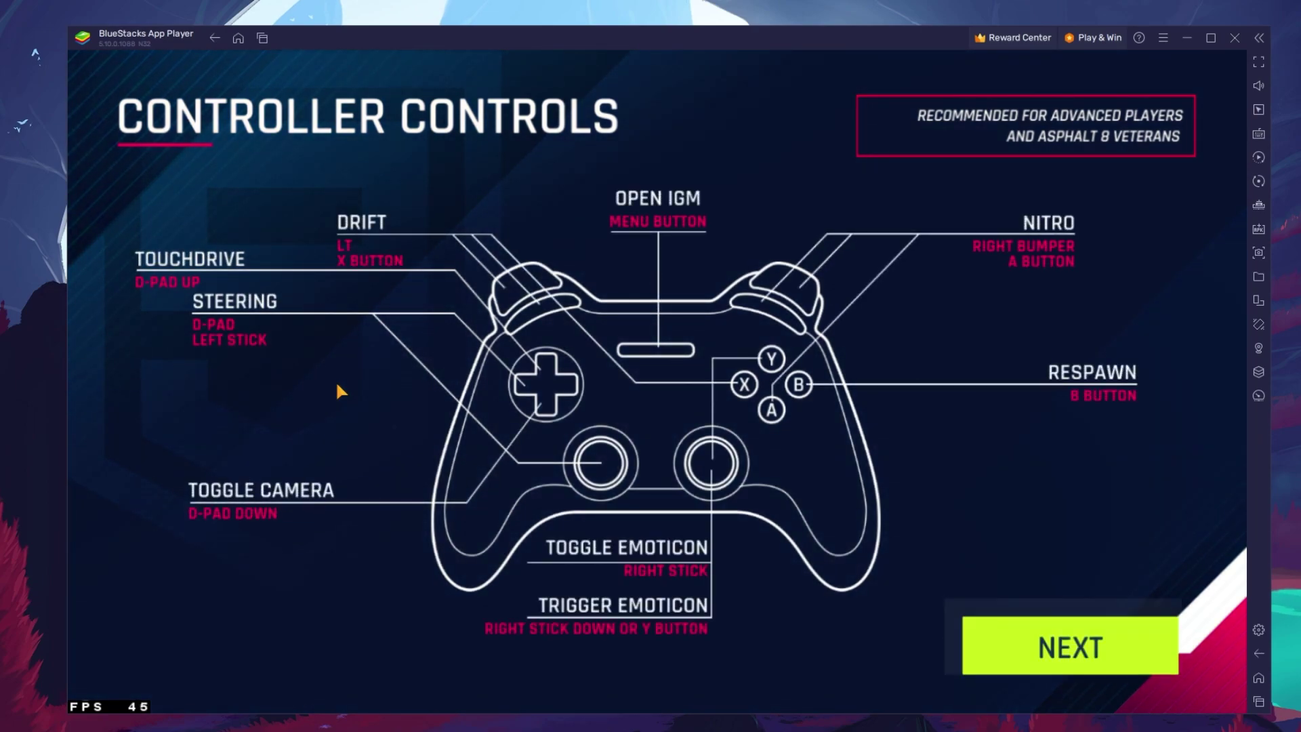
pyautogui.click(1081, 676)
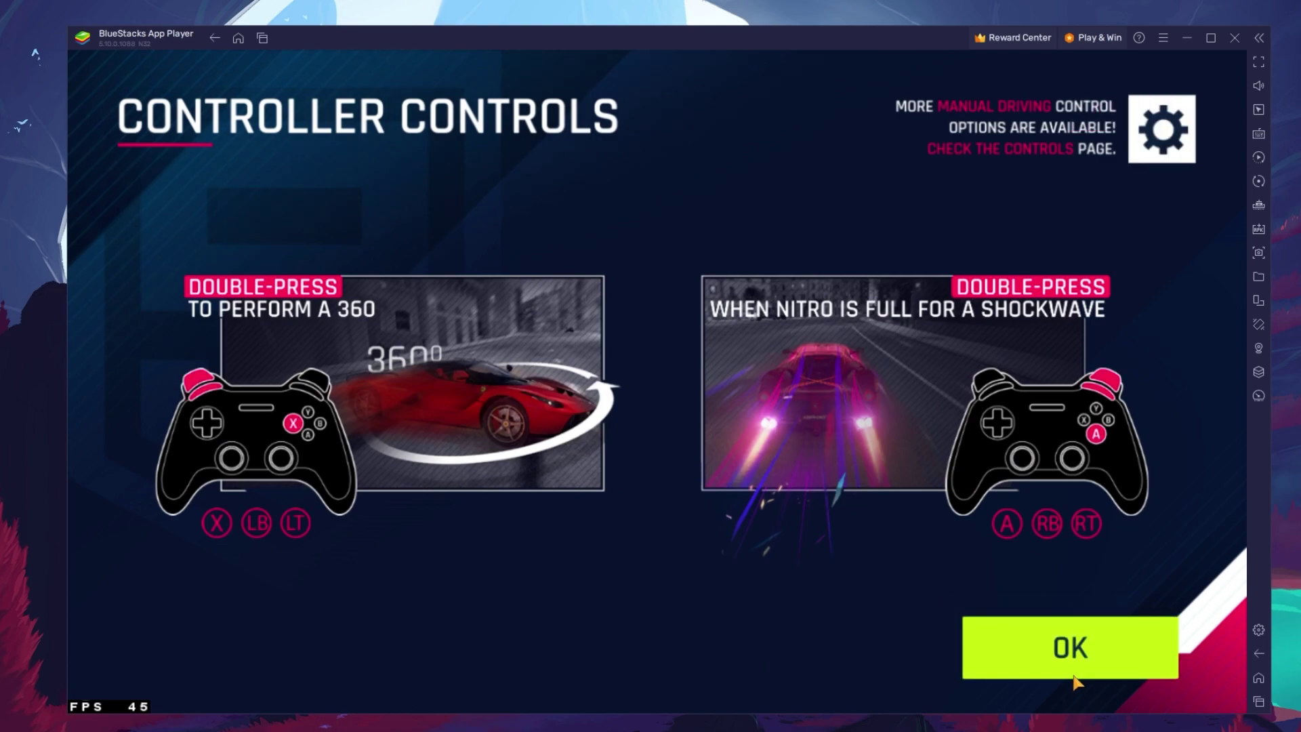
pyautogui.click(1063, 659)
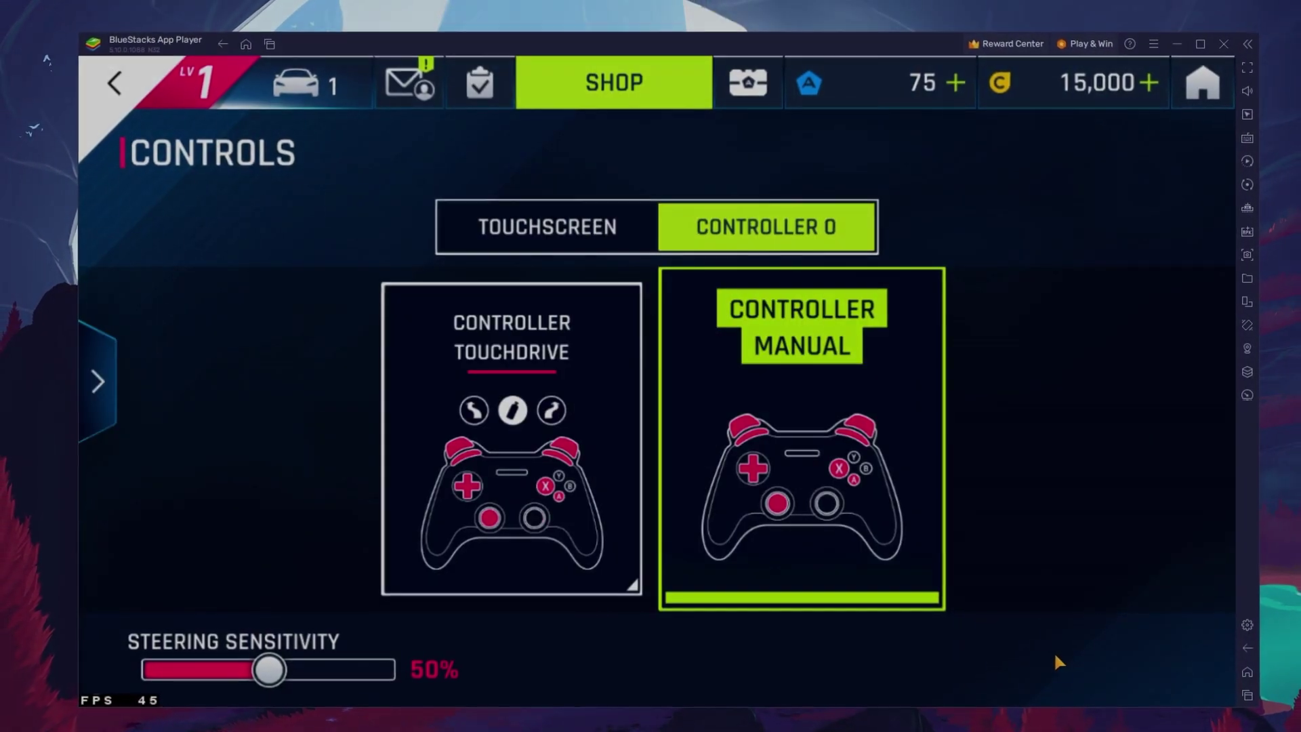
pyautogui.click(105, 98)
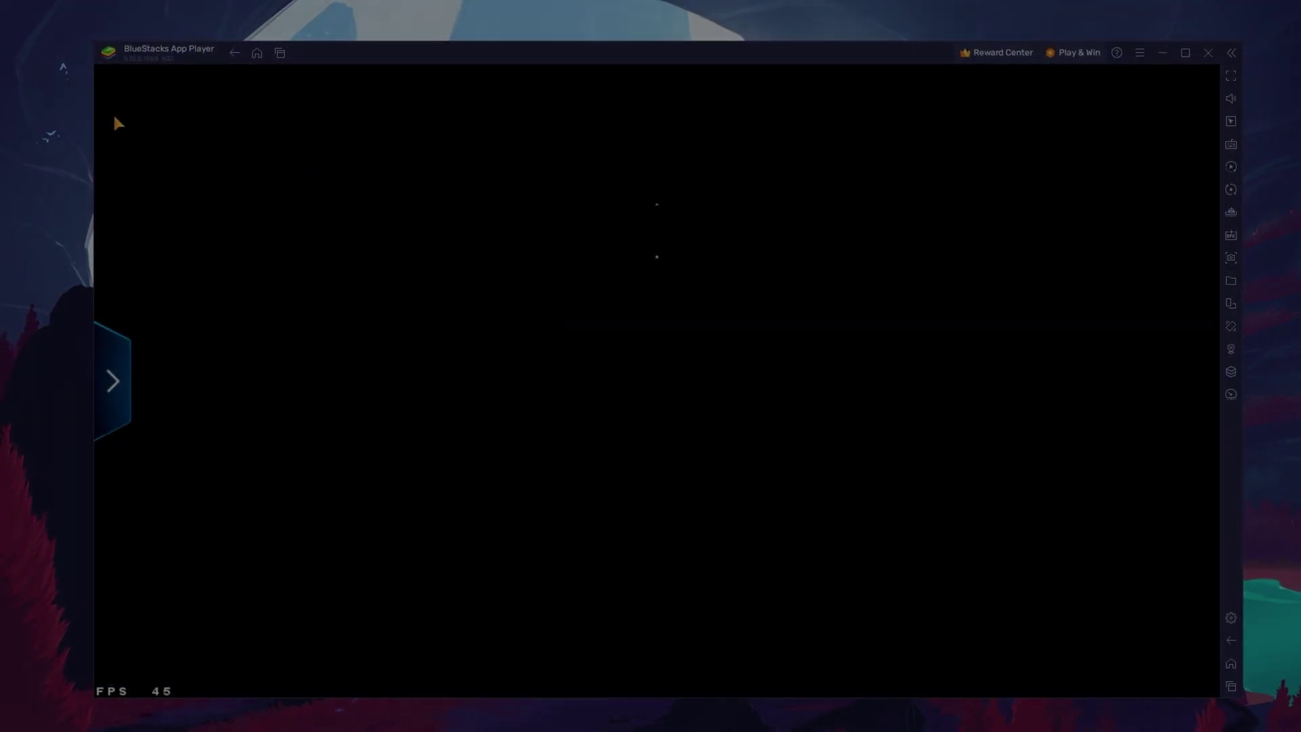